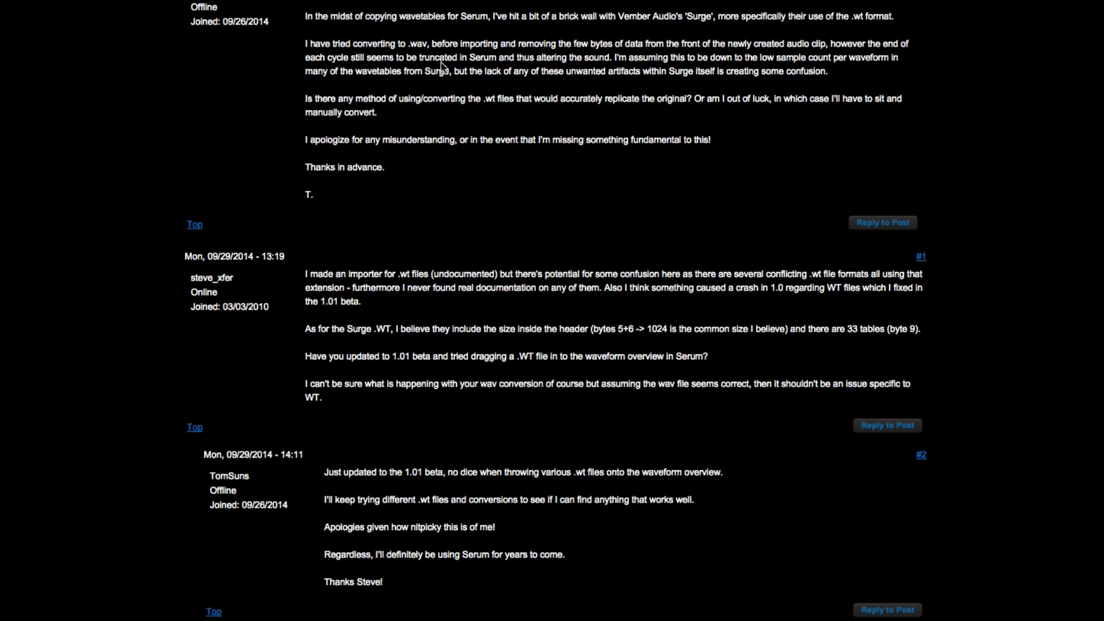
Read the forum thread about using Surge .wt wavetable files in Serum, including the reply on the file header
triple_click(426, 26)
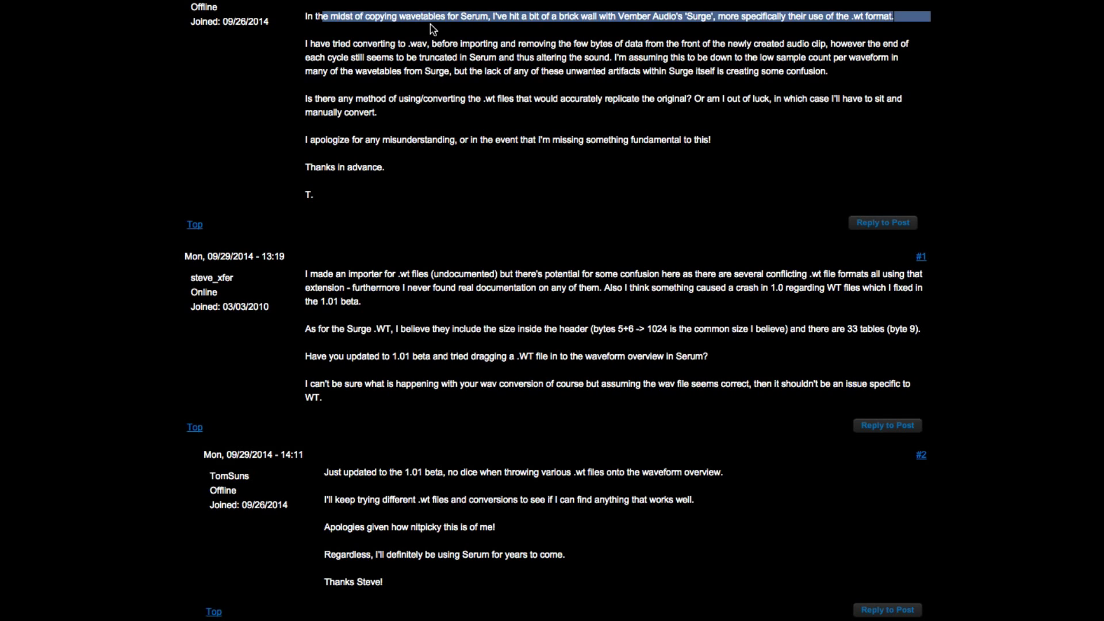
click(381, 19)
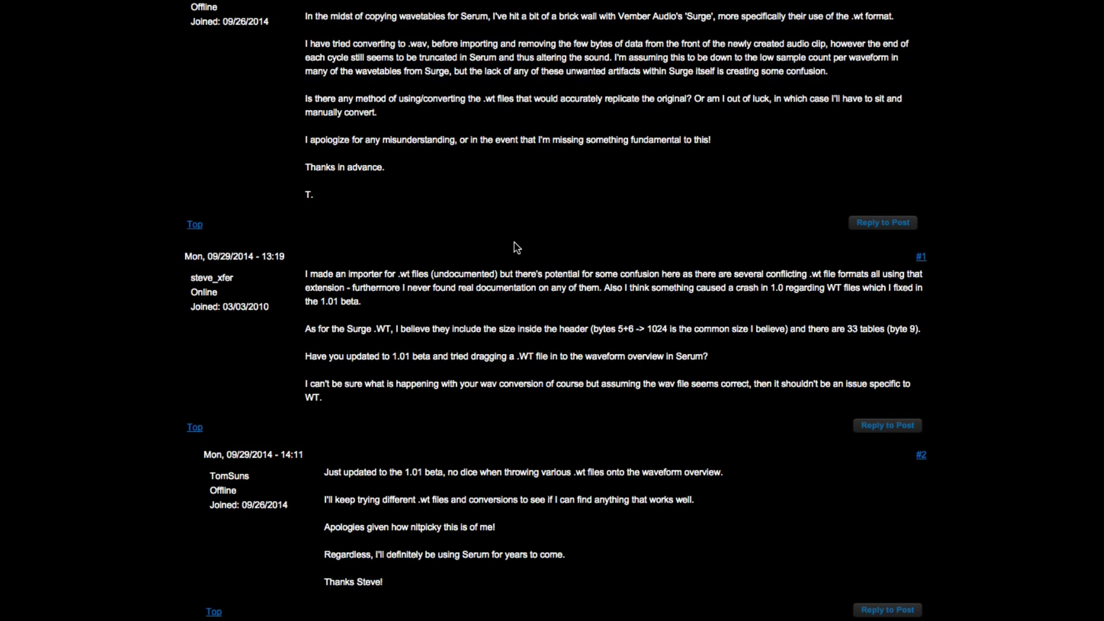
drag(348, 274, 535, 286)
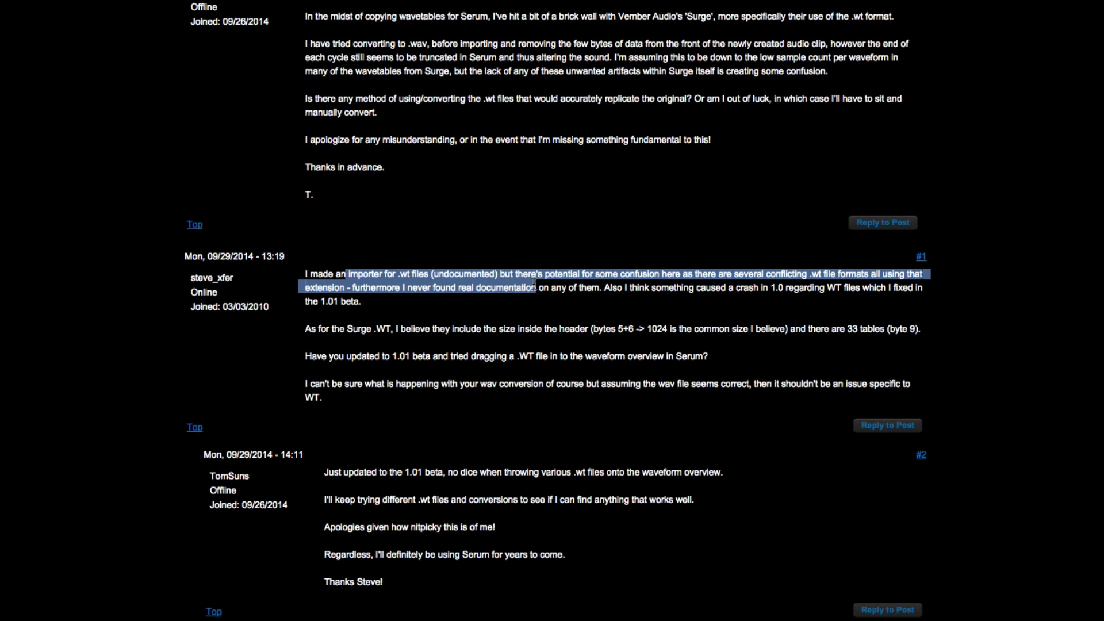
drag(463, 274, 733, 270)
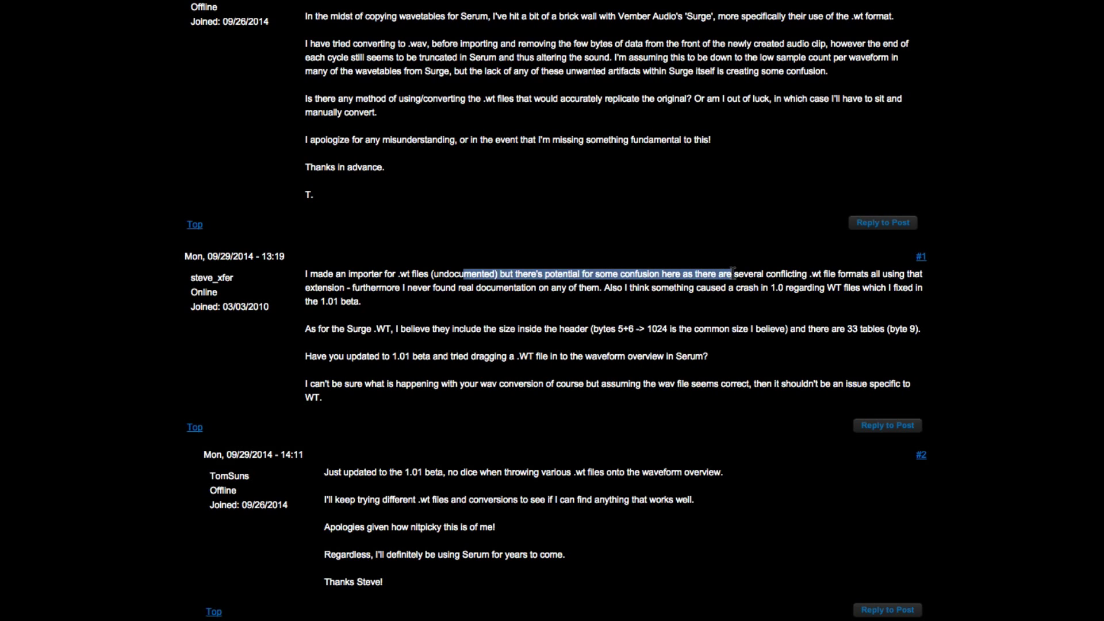
click(414, 333)
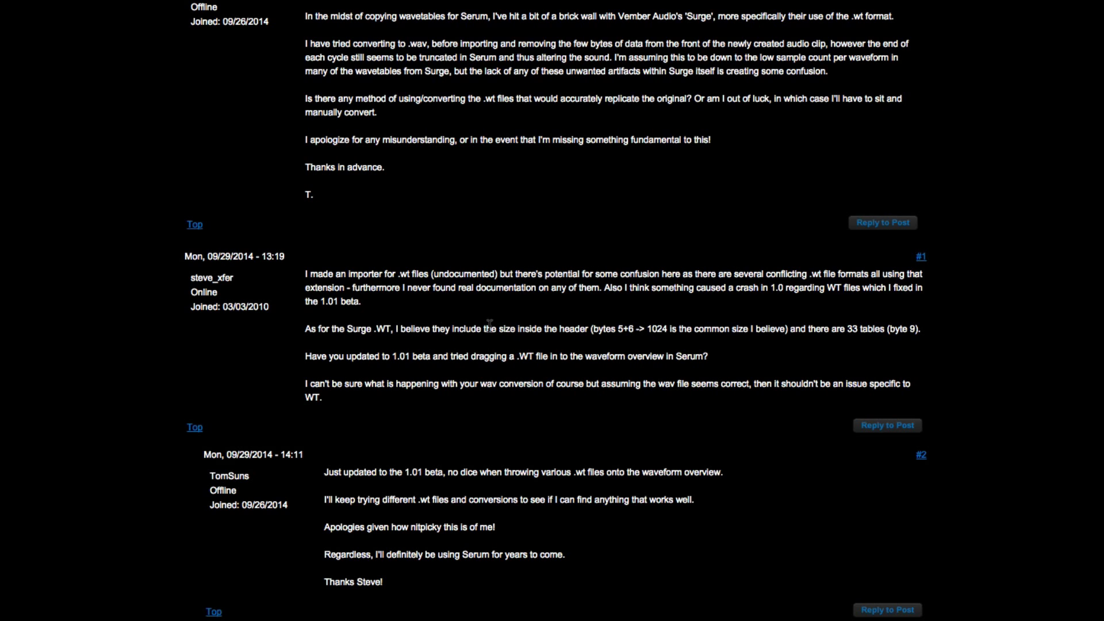
drag(497, 328, 814, 334)
click(820, 342)
scroll(821, 343, down, 3)
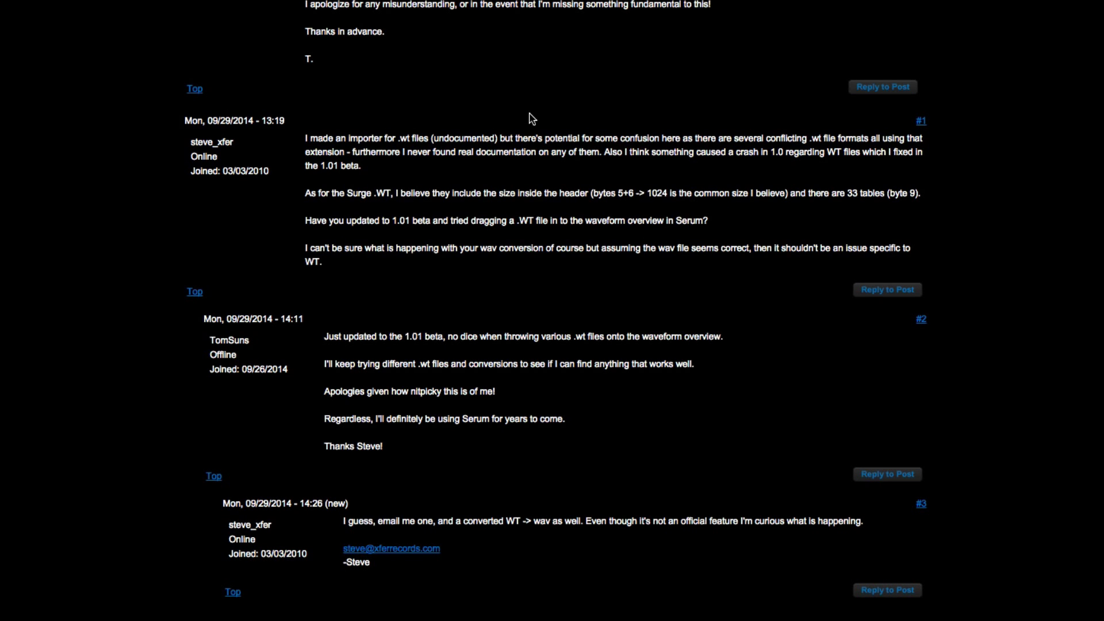
Study the quoted .wt file format description: byte order, wave size, wave count, flags and wave data
scroll(529, 119, up, 5)
scroll(517, 107, down, 5)
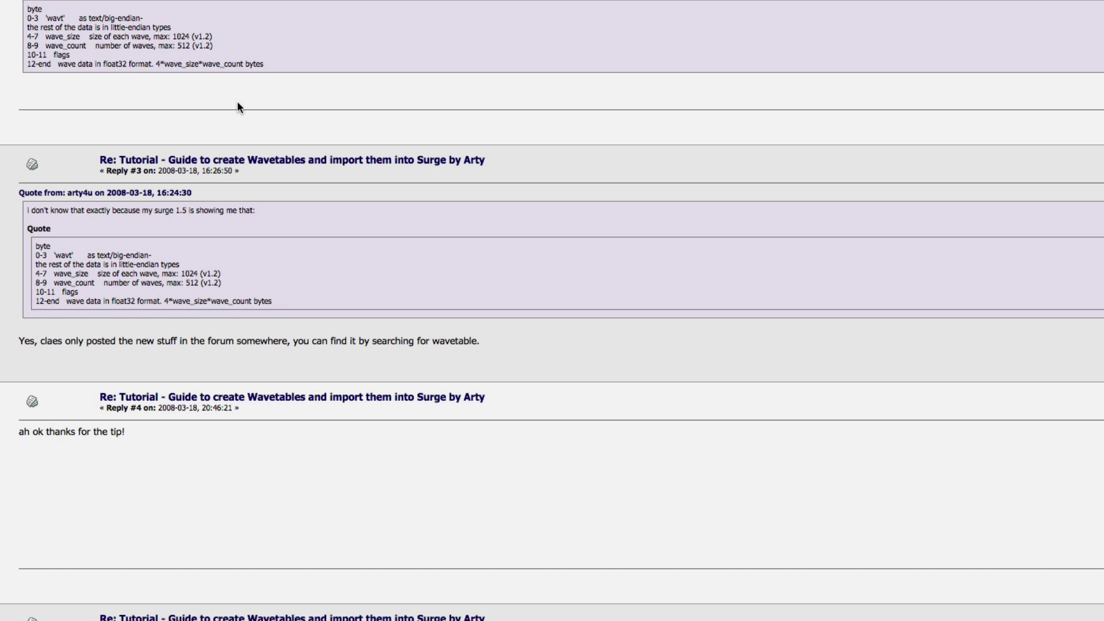
scroll(246, 105, up, 2)
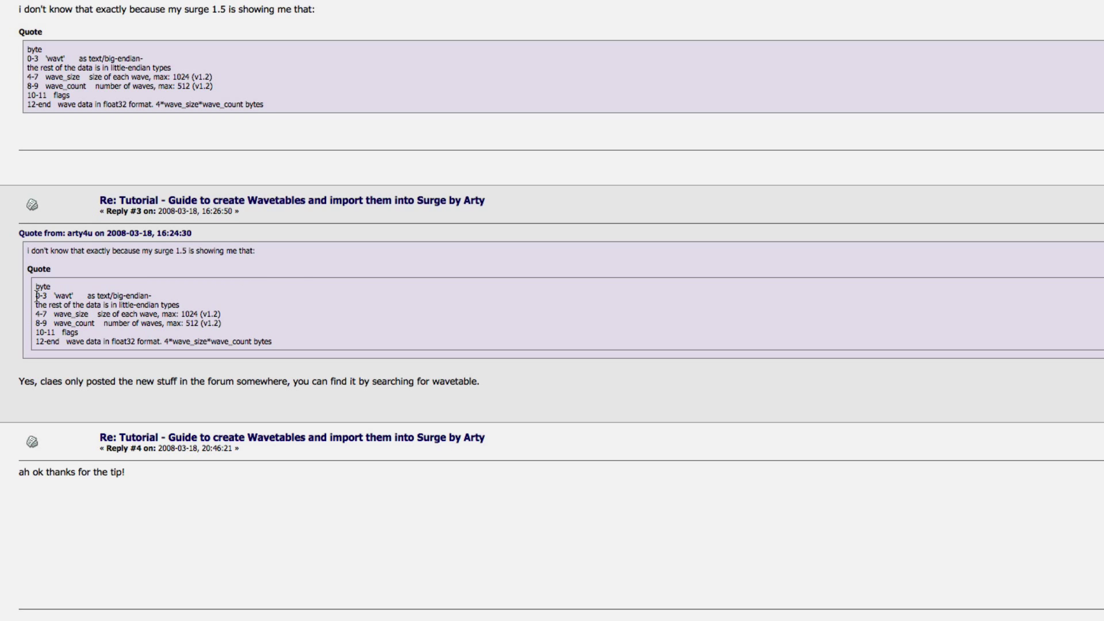
drag(88, 296, 130, 295)
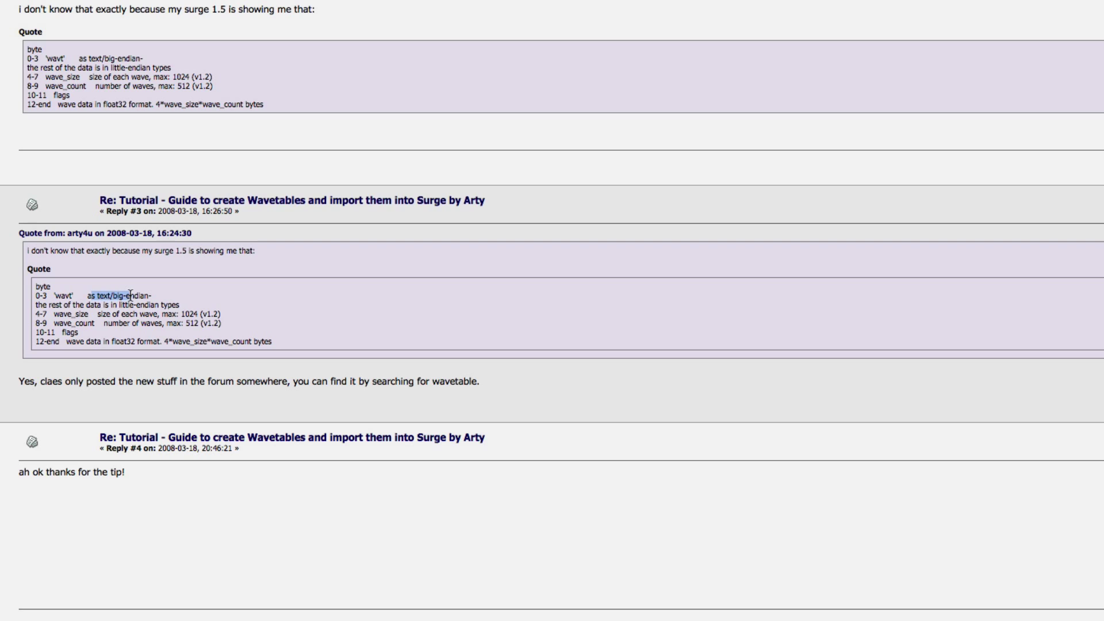
drag(64, 297, 204, 314)
click(61, 305)
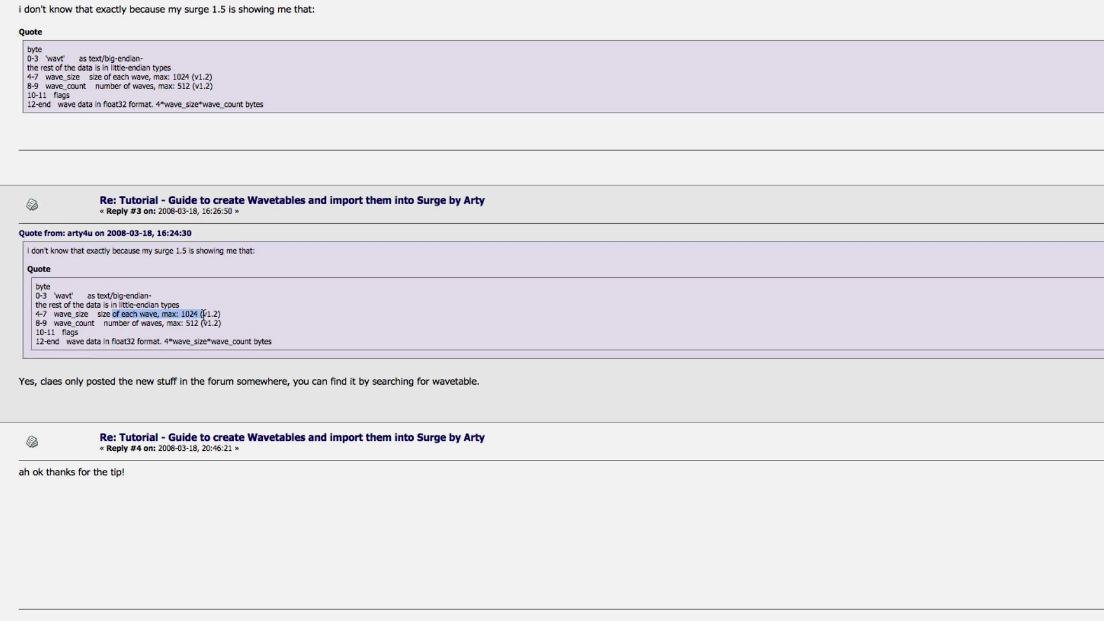
click(203, 316)
drag(41, 323, 192, 324)
click(114, 324)
click(157, 336)
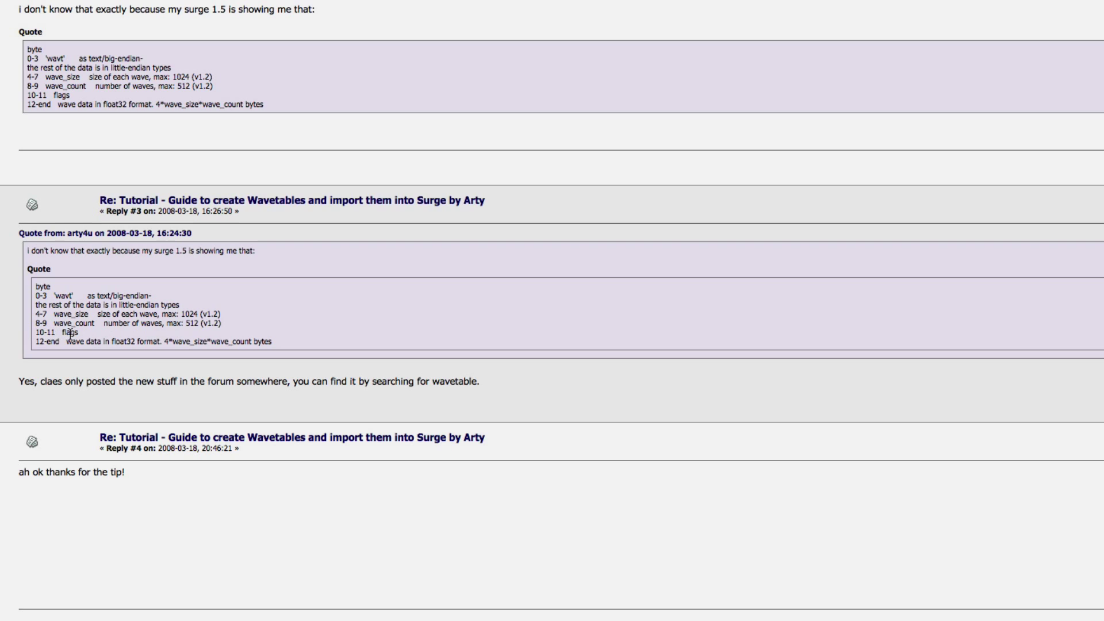
drag(47, 342, 164, 340)
click(203, 329)
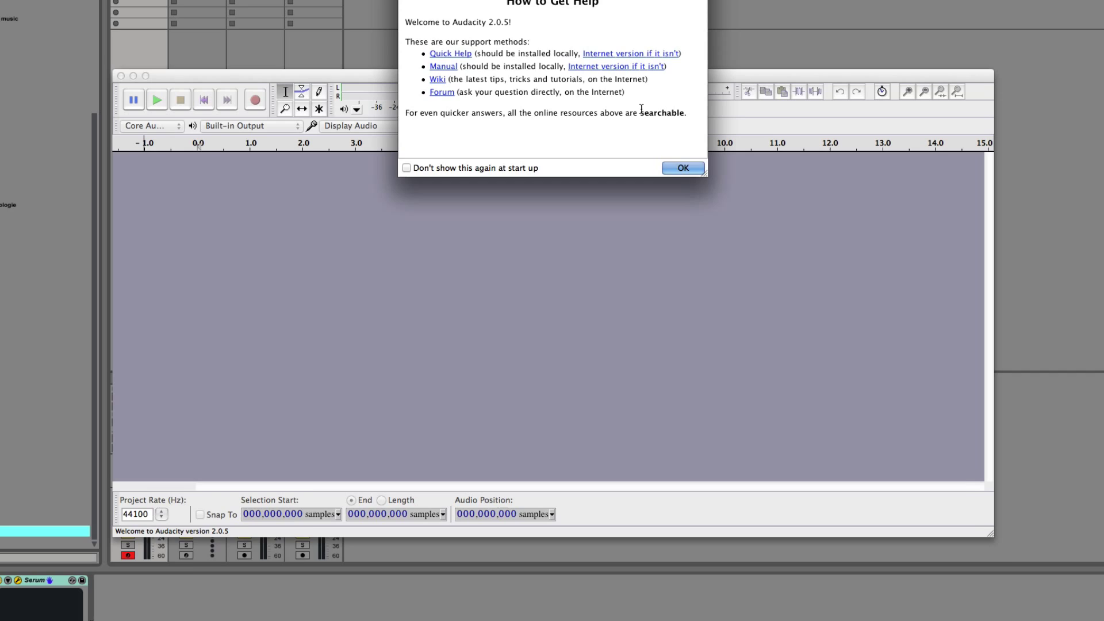
Dismiss Audacity's welcome message and look over the available import types
click(682, 167)
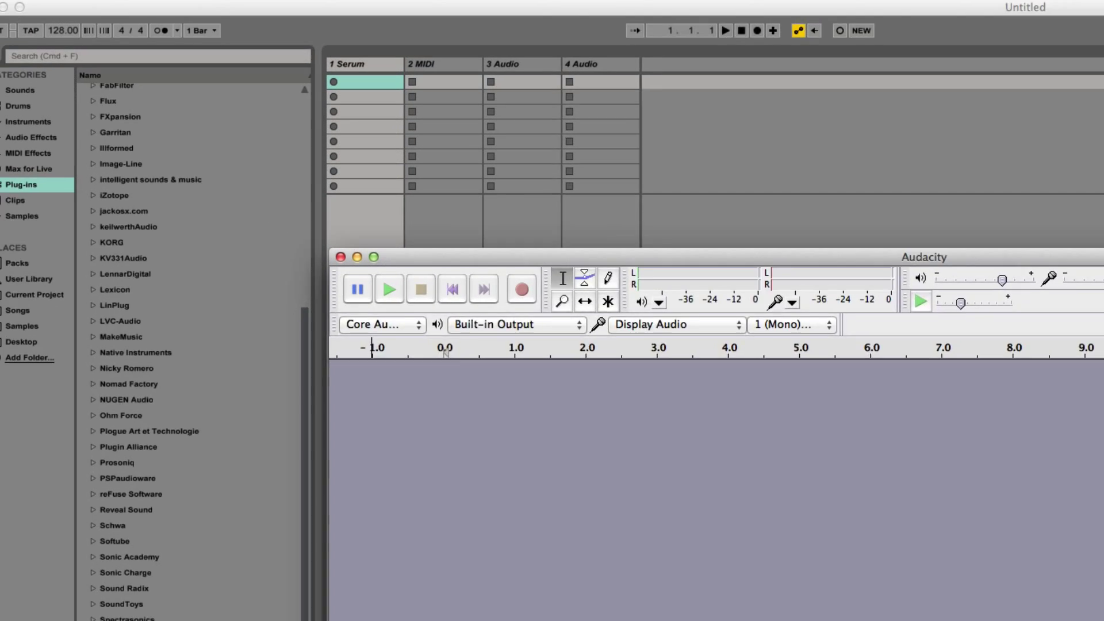
click(123, 7)
mouse_move(231, 210)
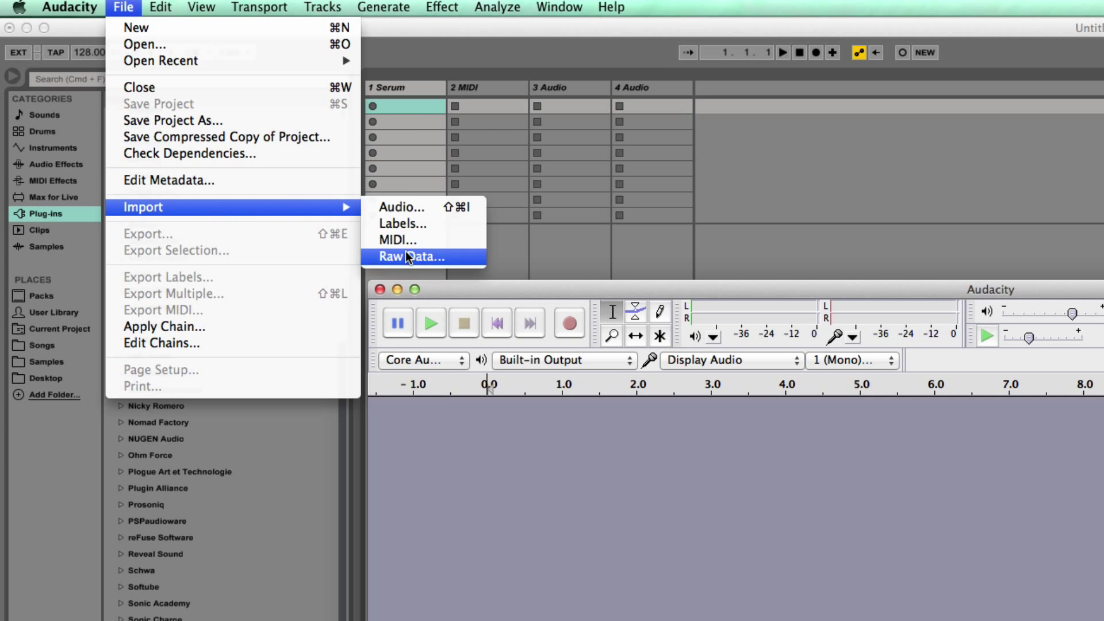
click(498, 547)
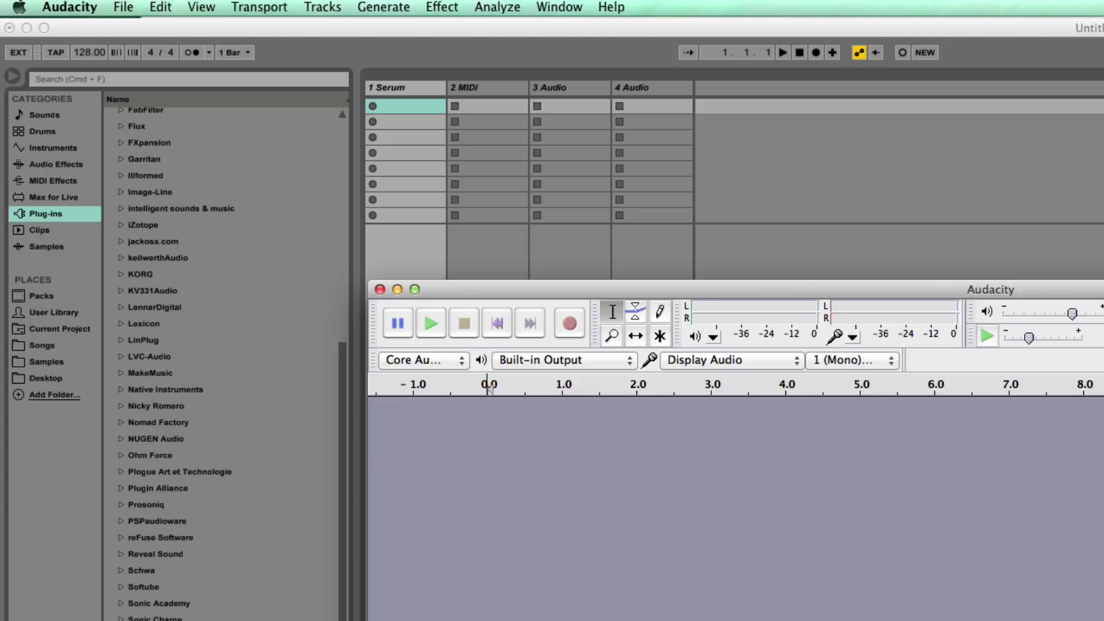
Switch to Finder, go to the folder /Library/Application Support/Vember Audio/Surge and open its wavetables folder
key(super+Tab)
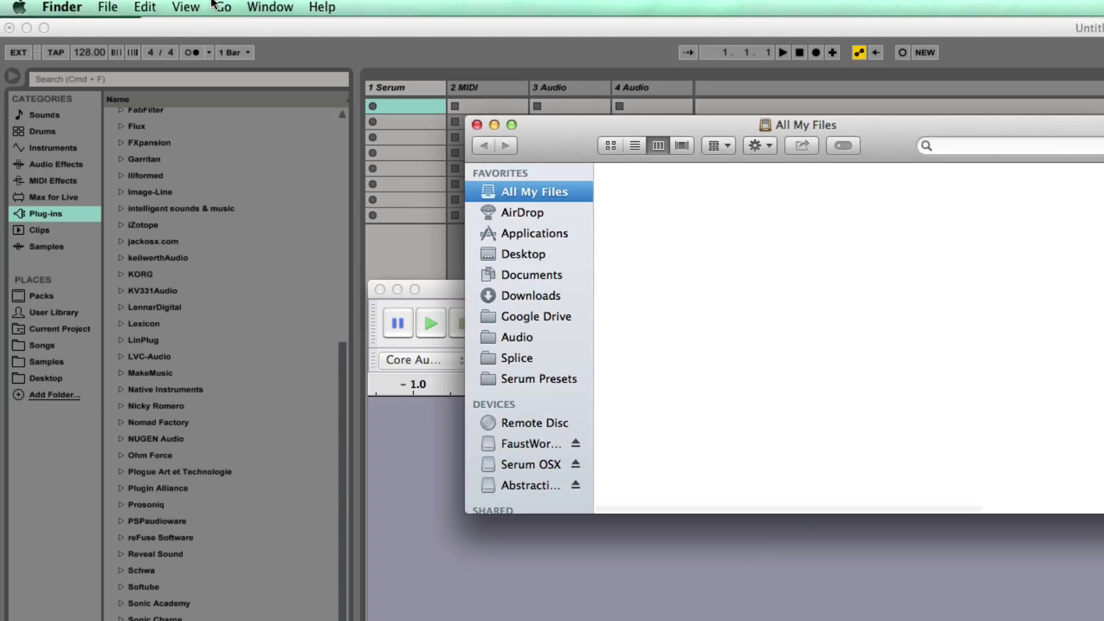
click(263, 7)
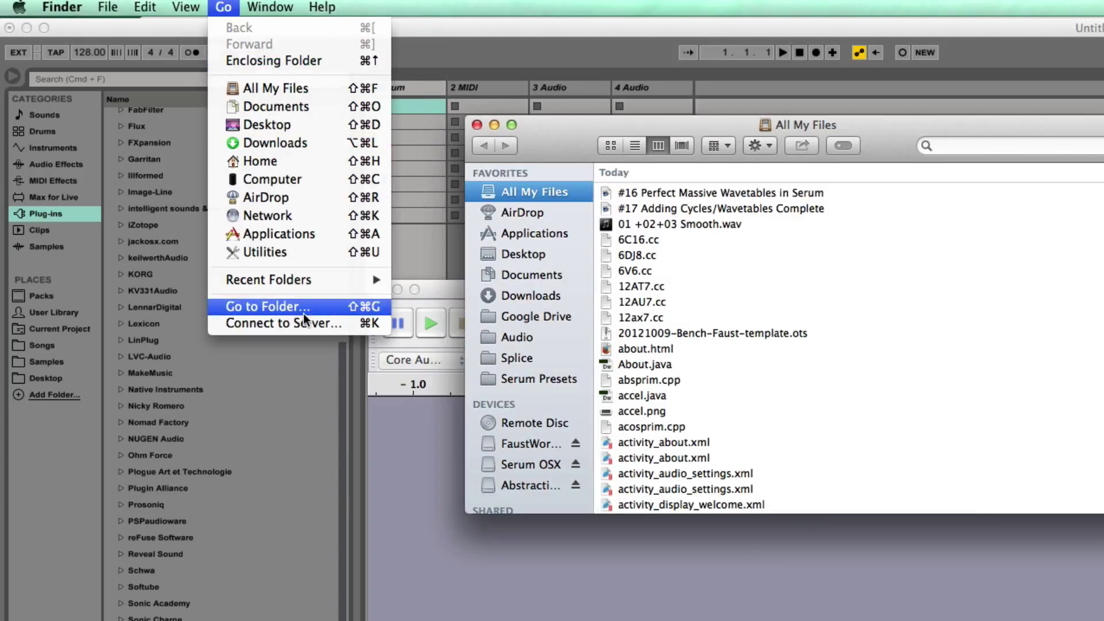
click(293, 311)
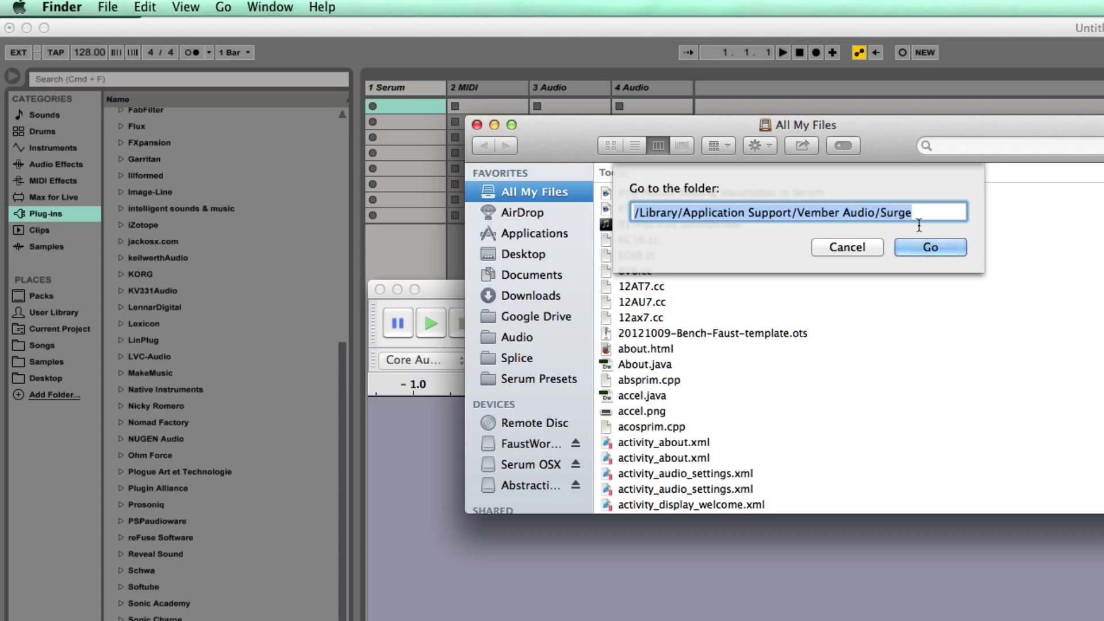
click(926, 249)
double_click(653, 265)
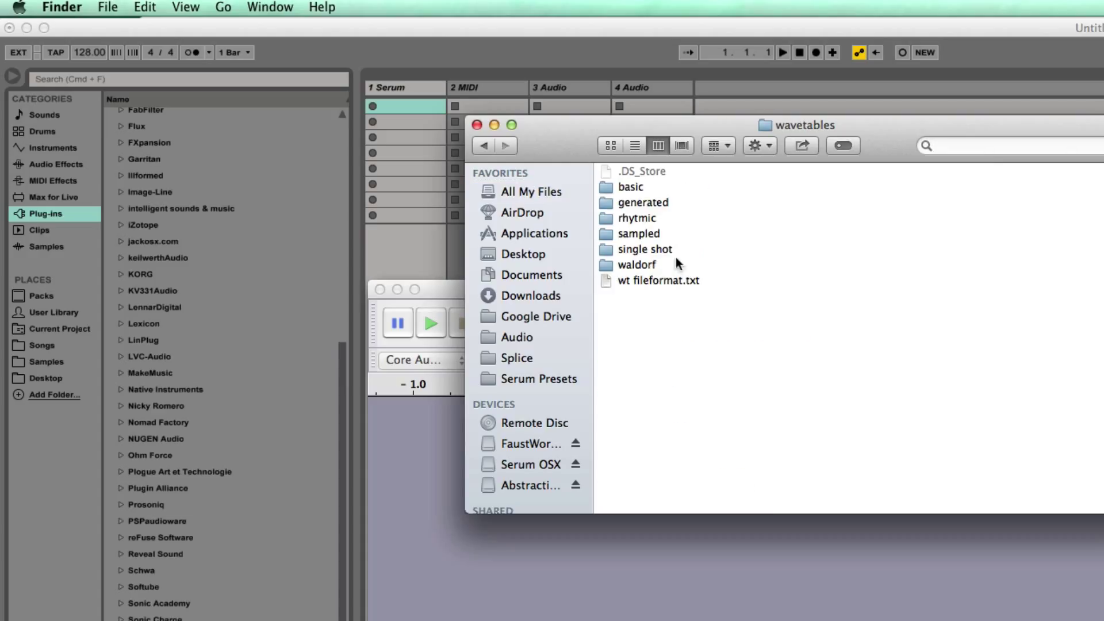
Browse the basic and single shot wavetable folders, and open the surge folder on the Desktop
double_click(657, 188)
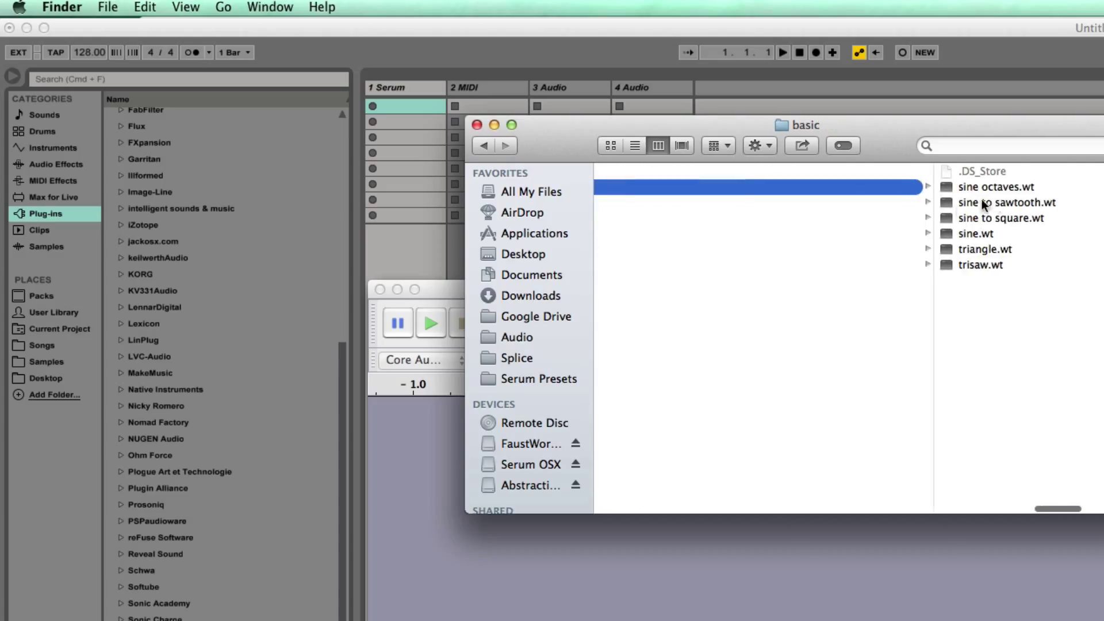
scroll(813, 257, left, 5)
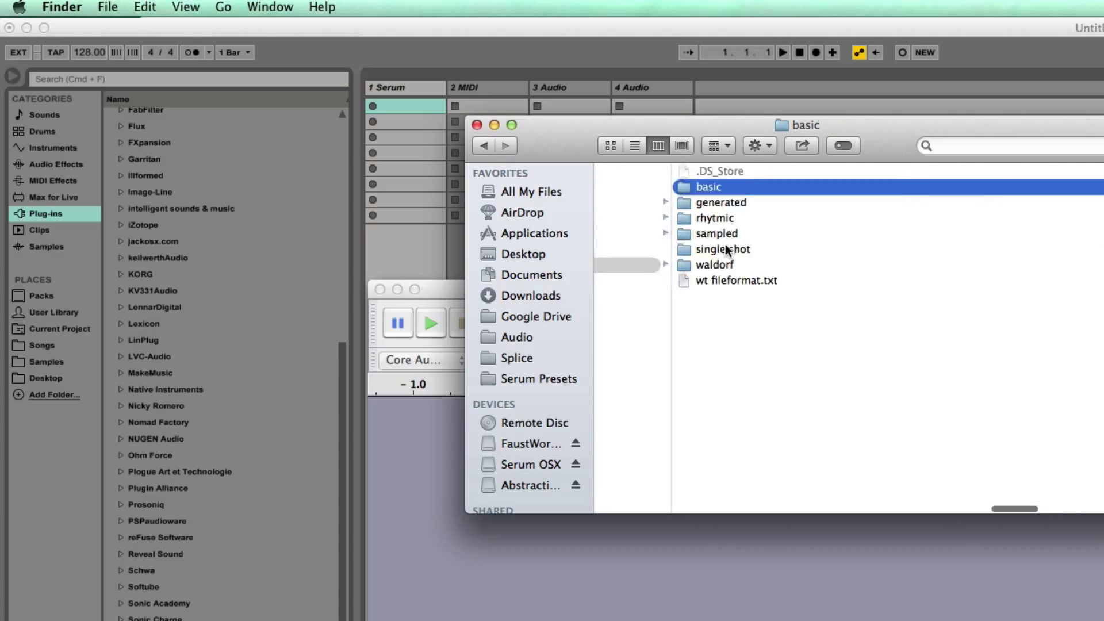
double_click(726, 249)
click(529, 253)
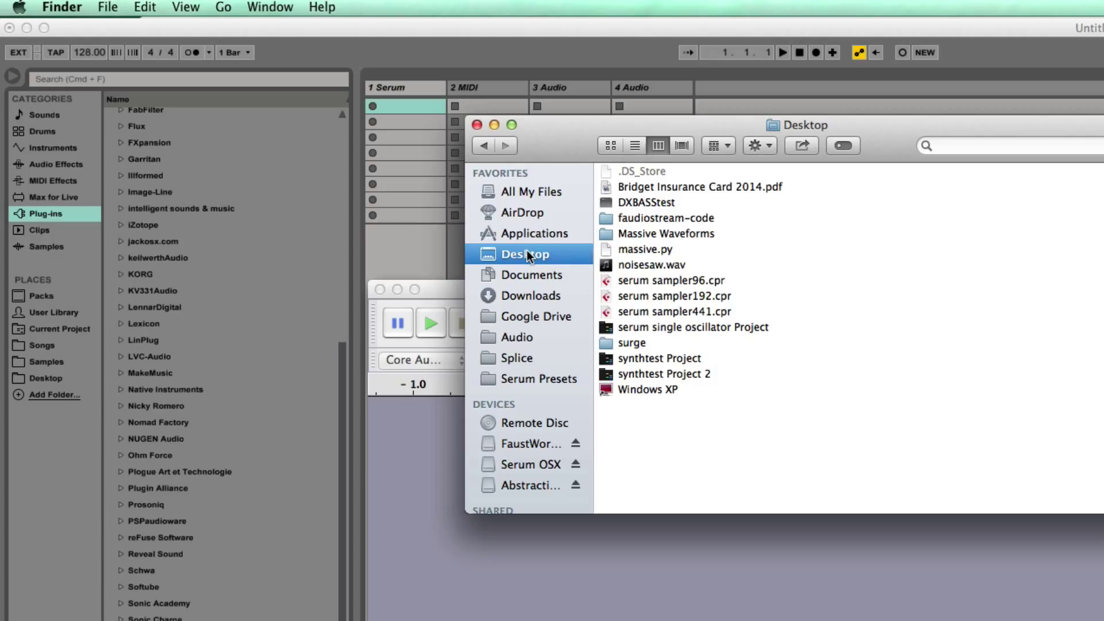
double_click(660, 339)
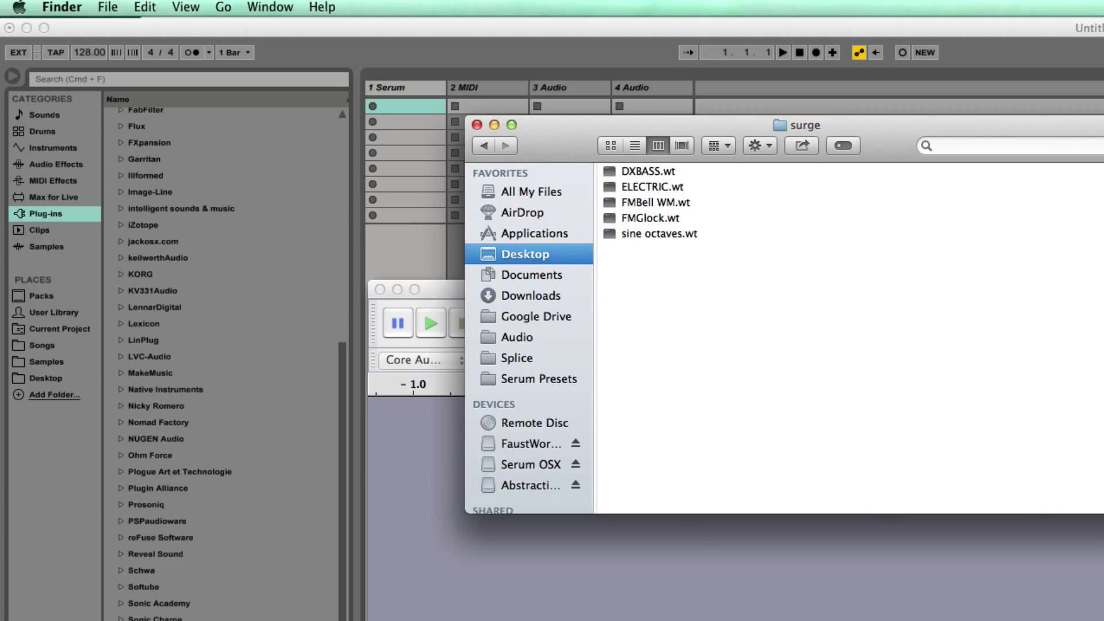
In Audacity, import DXBASS.wt from the surge folder as raw data: Signed 16 bit PCM, Little-endian, 1 Channel (Mono), offset 0, 100%, 44100 Hz
key(super+Tab)
click(147, 5)
mouse_move(125, 6)
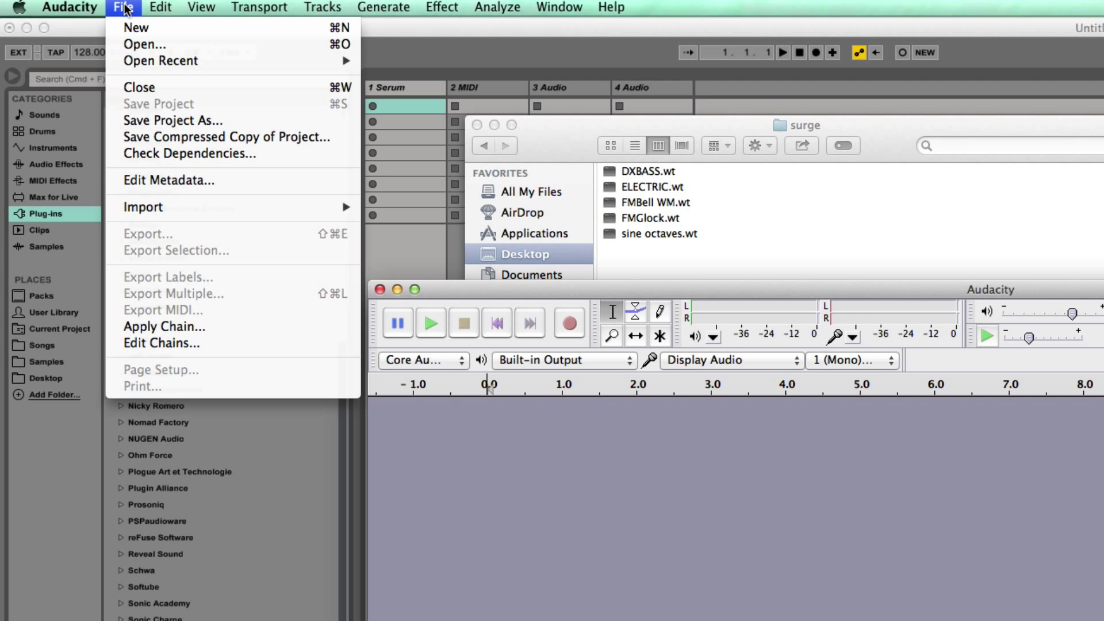
mouse_move(176, 209)
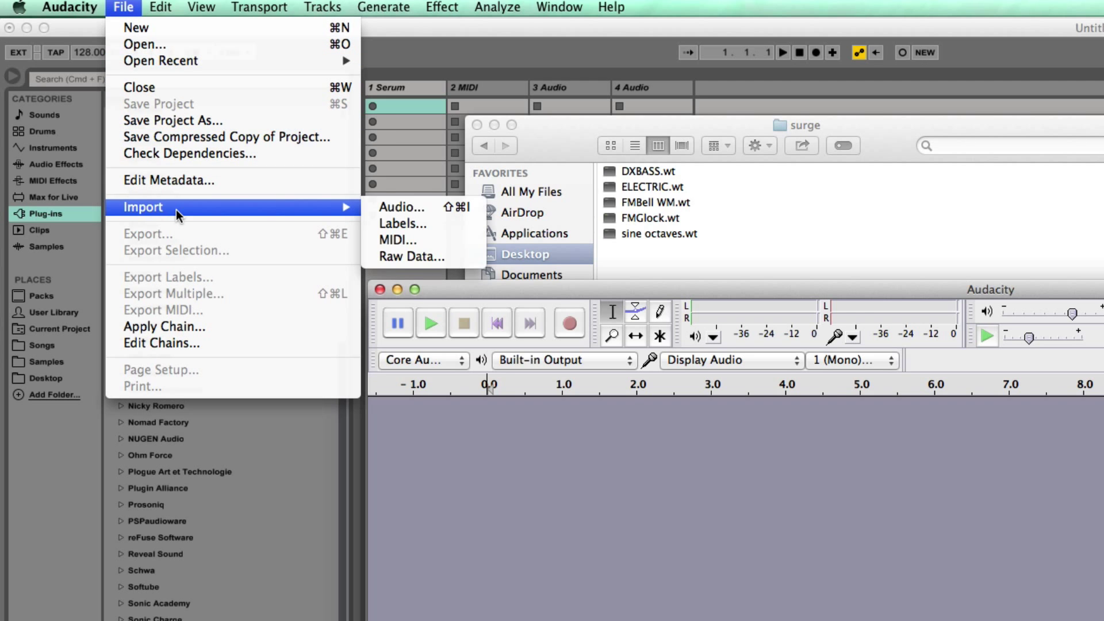
click(446, 203)
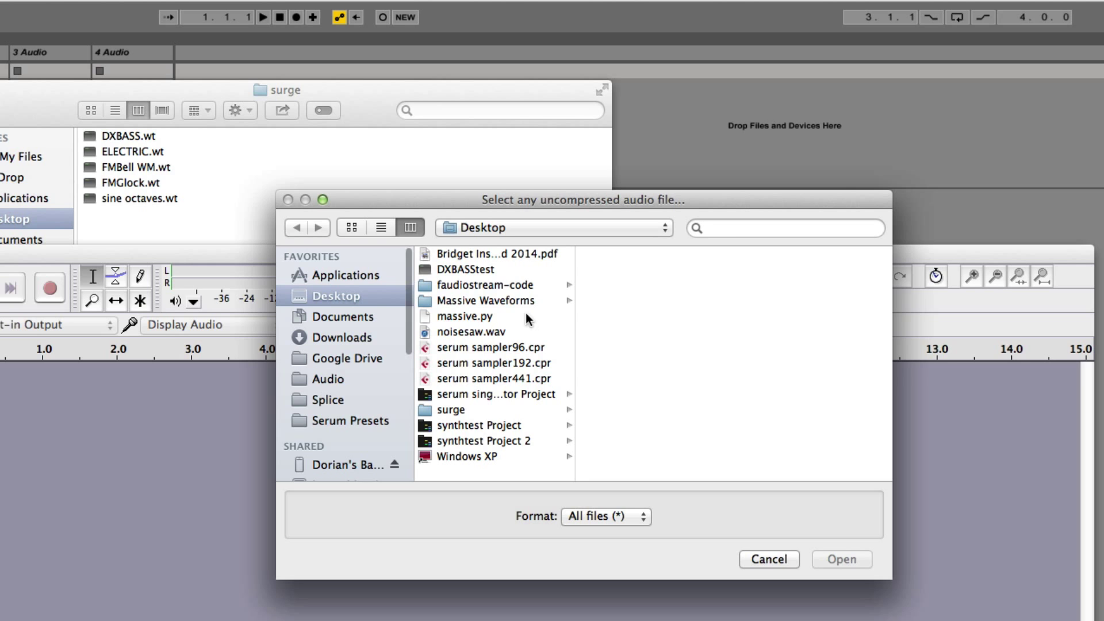
click(488, 408)
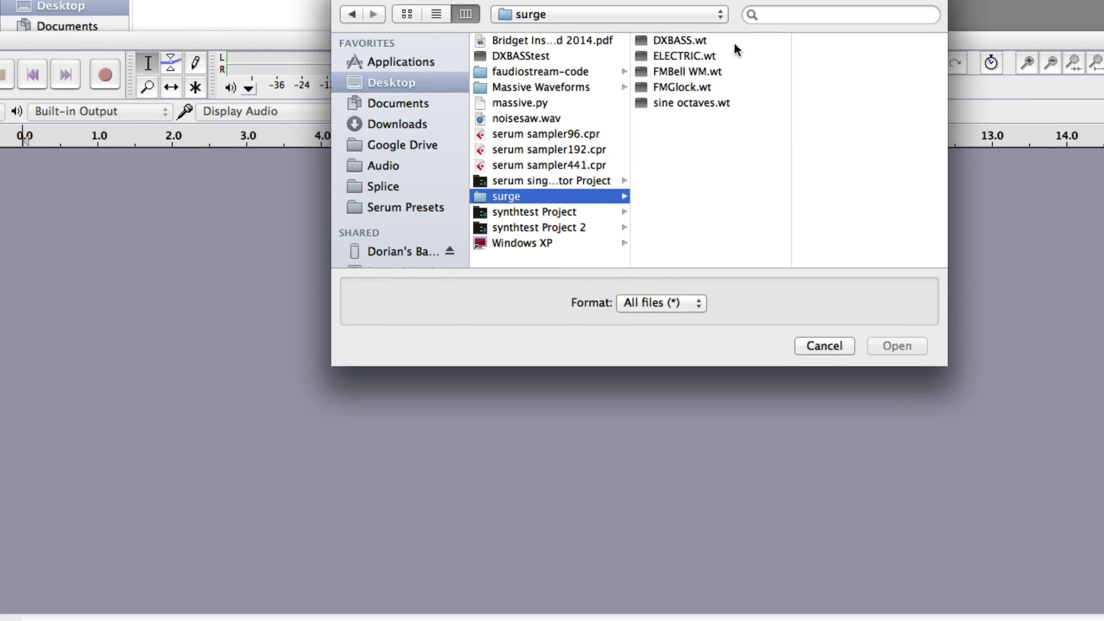
double_click(734, 43)
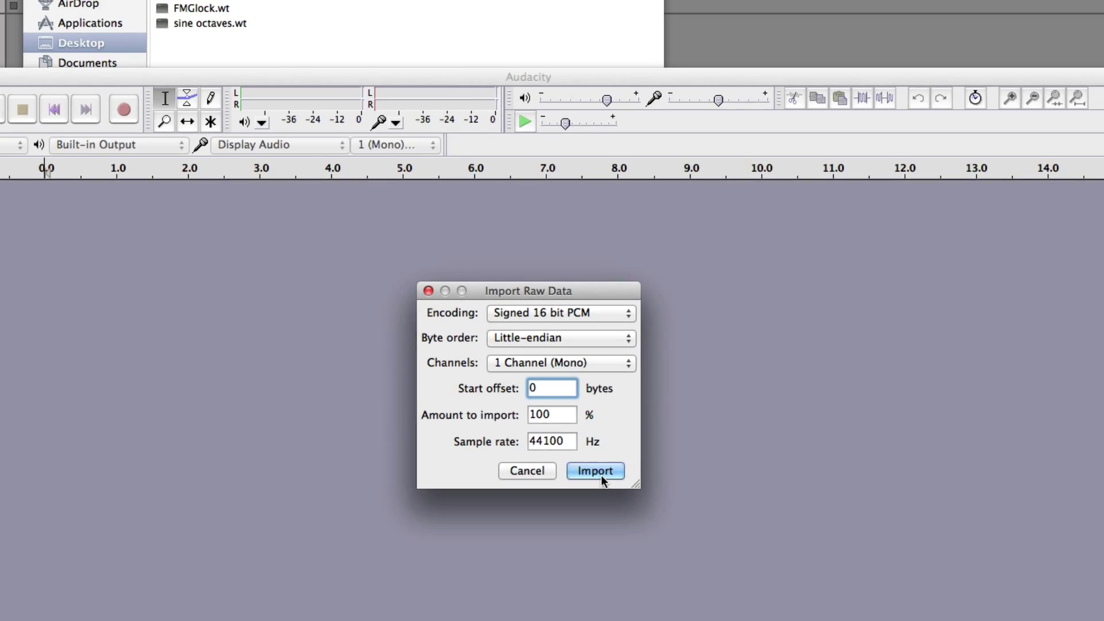
click(602, 429)
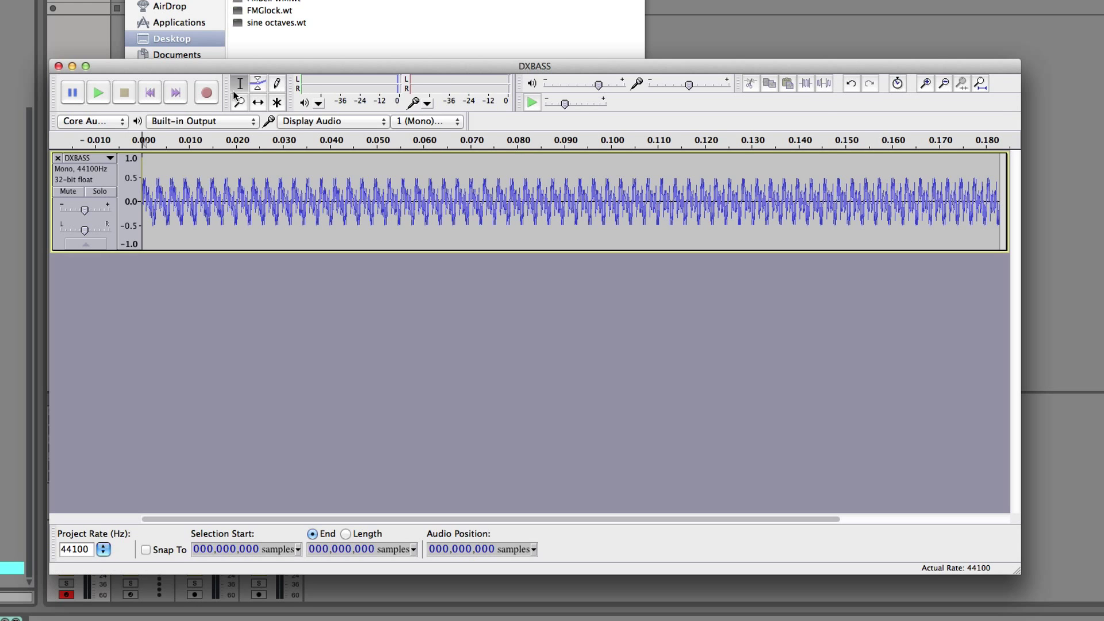
Examine the header samples at the very start of the DXBASS waveform at single-sample detail
click(925, 84)
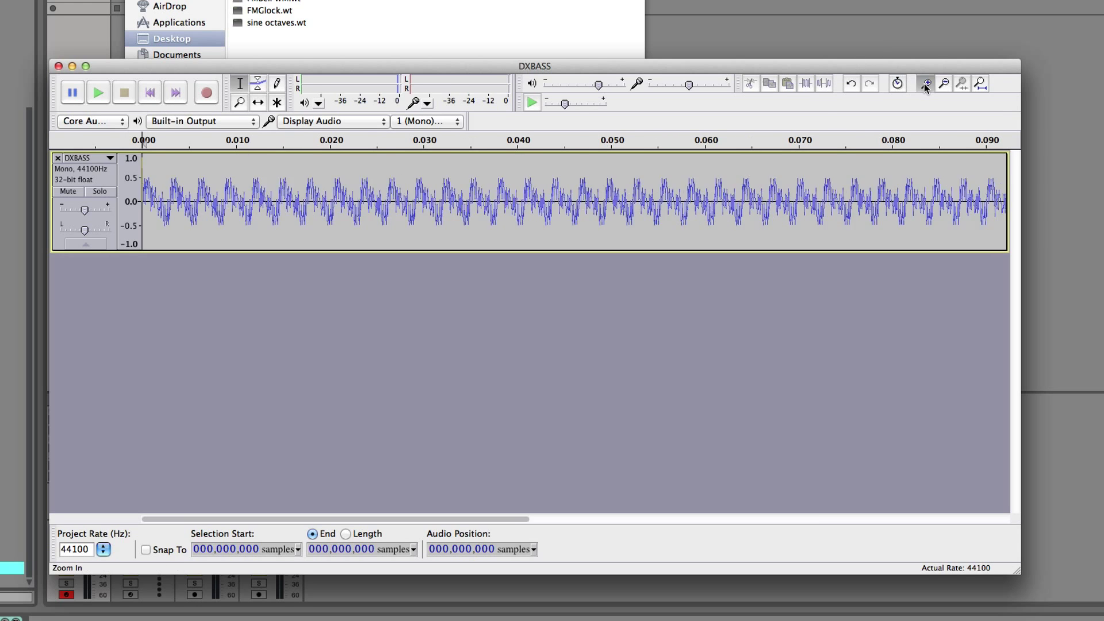
click(925, 84)
click(925, 84)
click(925, 84)
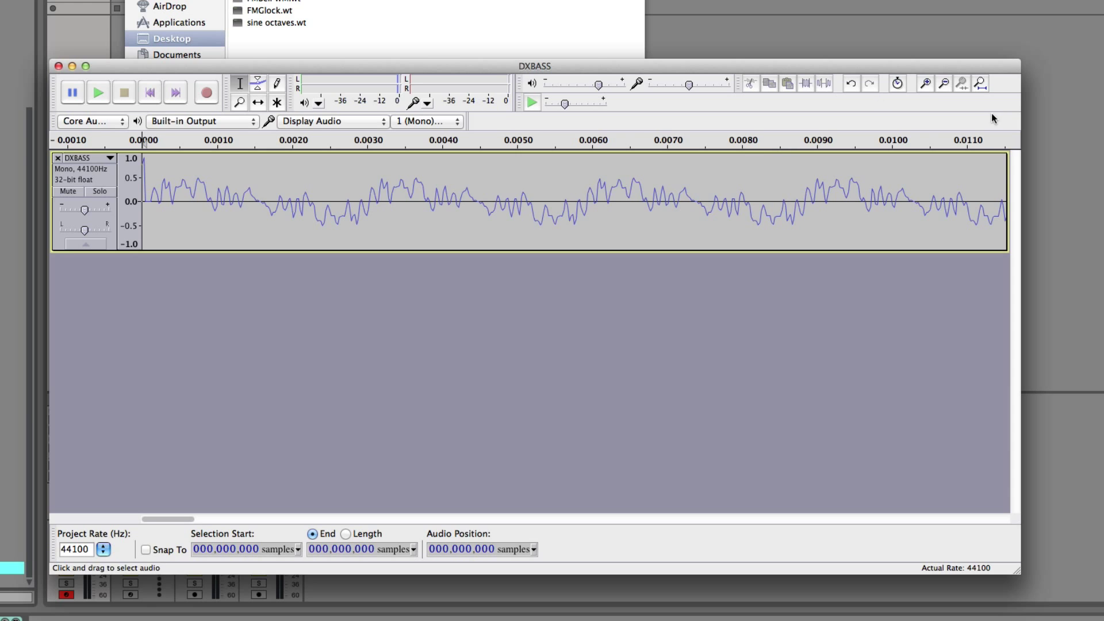
click(925, 84)
click(925, 84)
click(924, 84)
click(202, 194)
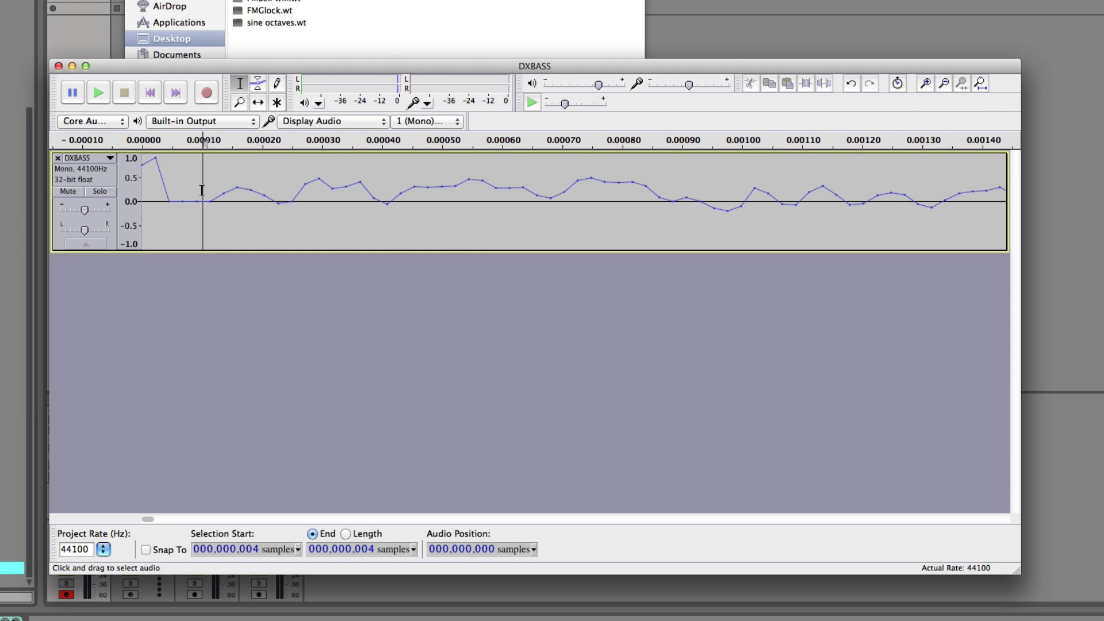
click(204, 194)
key(Right)
key(Right)
key(Right)
key(Right)
key(Right)
key(Right)
key(Right)
key(Right)
key(Right)
key(Right)
Delete the header samples before sample 5 at the start of the DXBASS track
drag(217, 185, 161, 183)
click(154, 183)
click(210, 196)
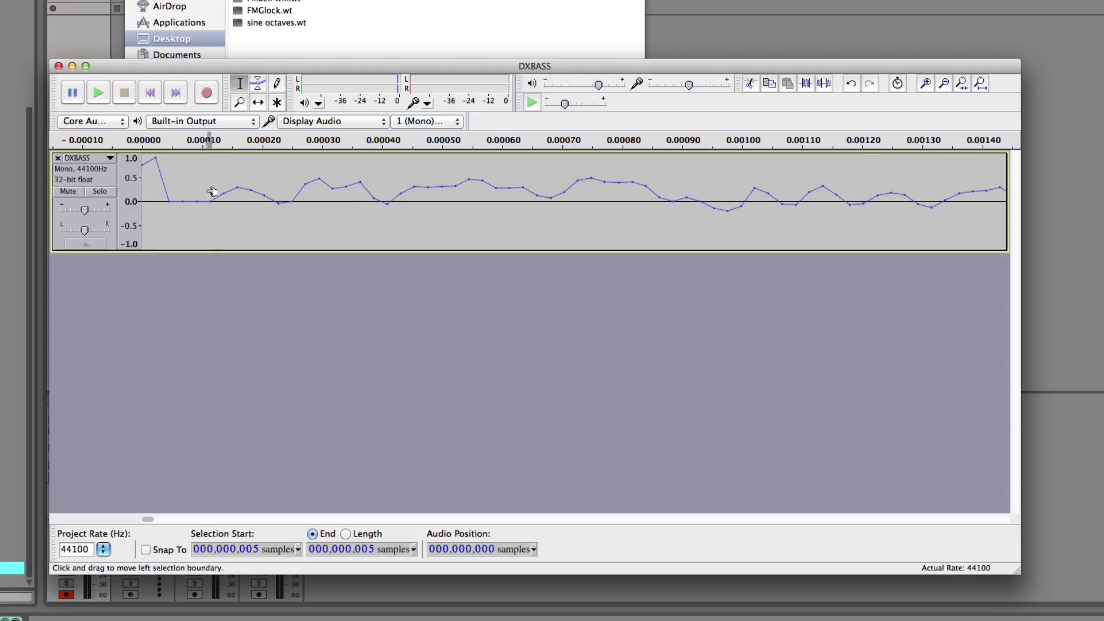
drag(211, 190, 3, 179)
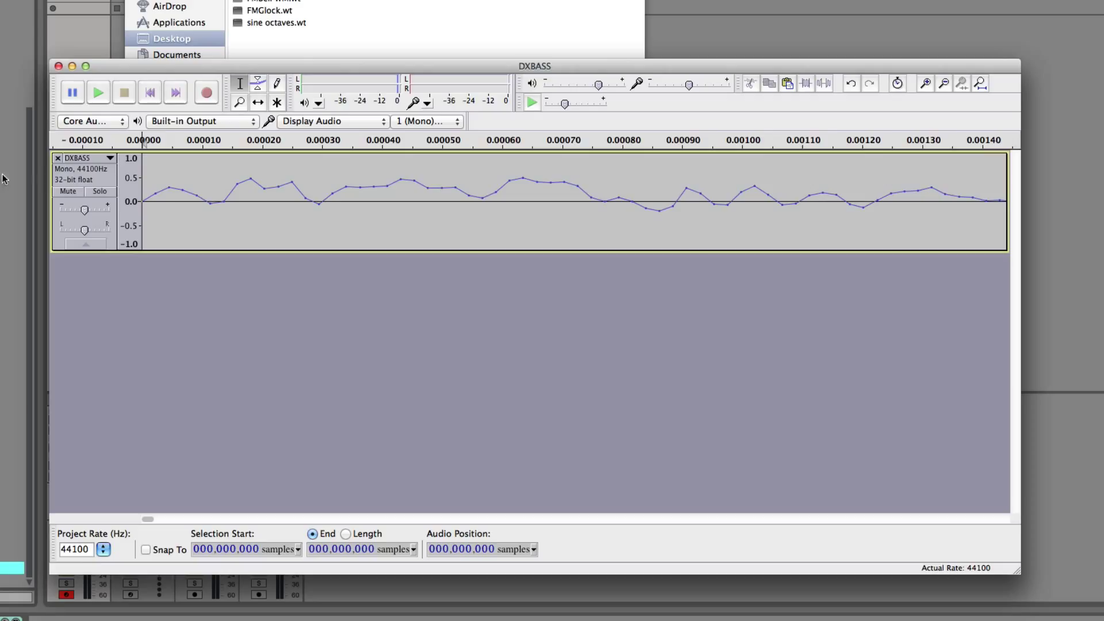
Place the cursor at the end of the DXBASS waveform to read its sample length, and divide 8064 by 2048 in Calculator
click(175, 92)
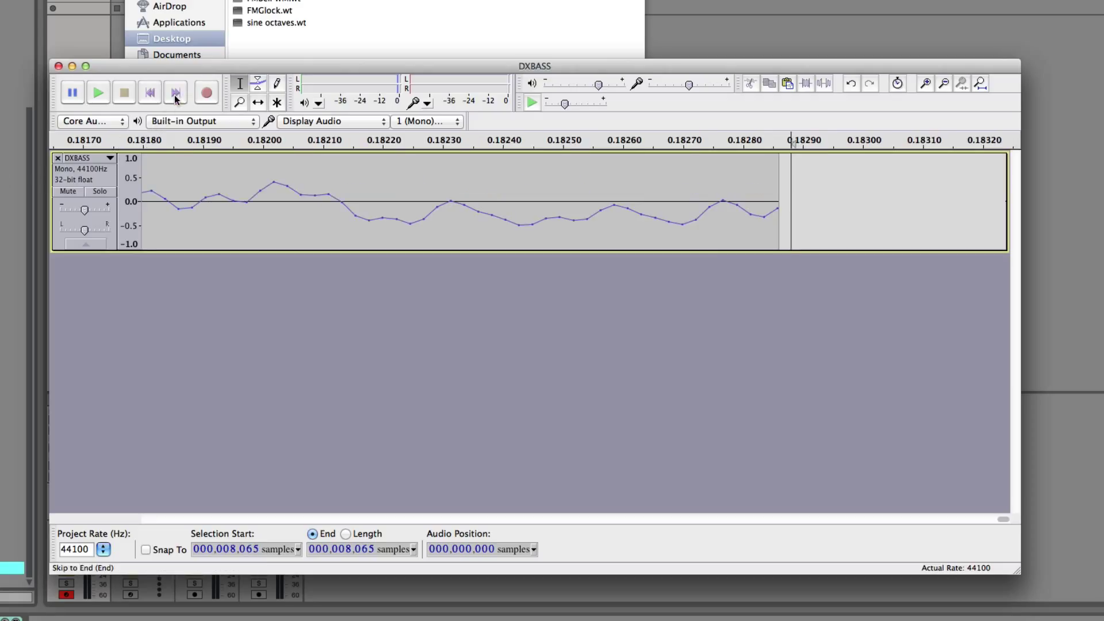
click(779, 201)
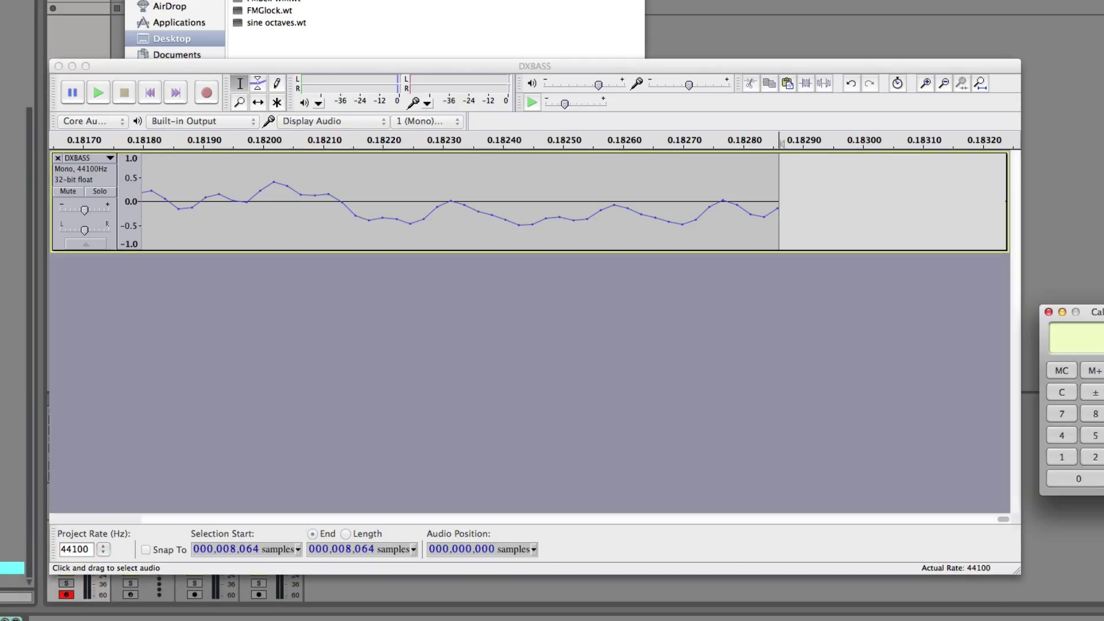
drag(1102, 311, 566, 283)
text(80)
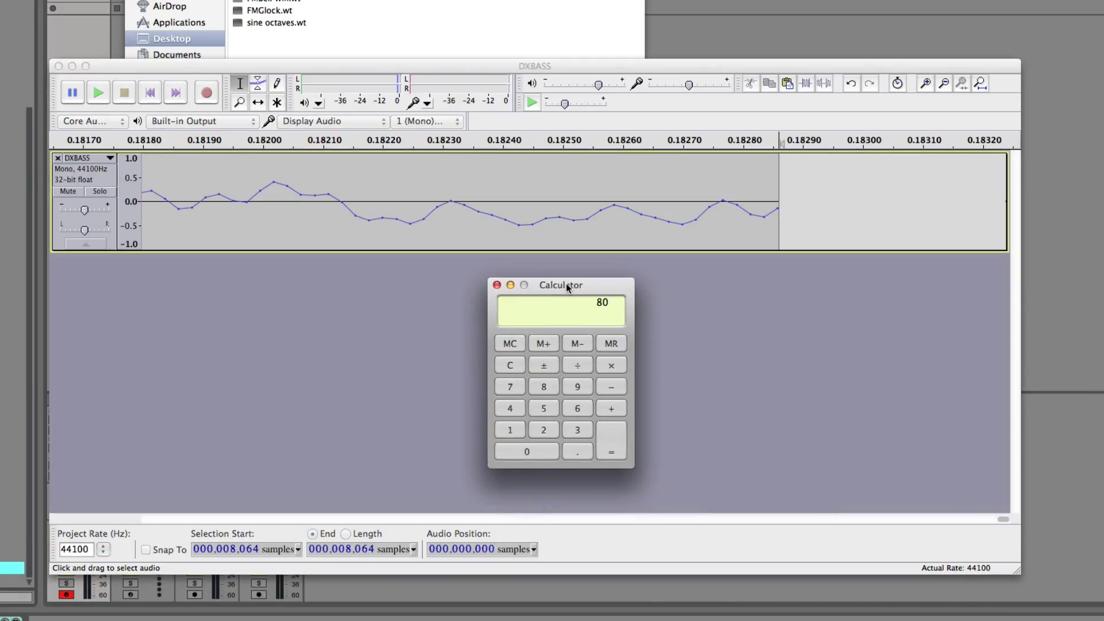
text(64/2048)
key(Return)
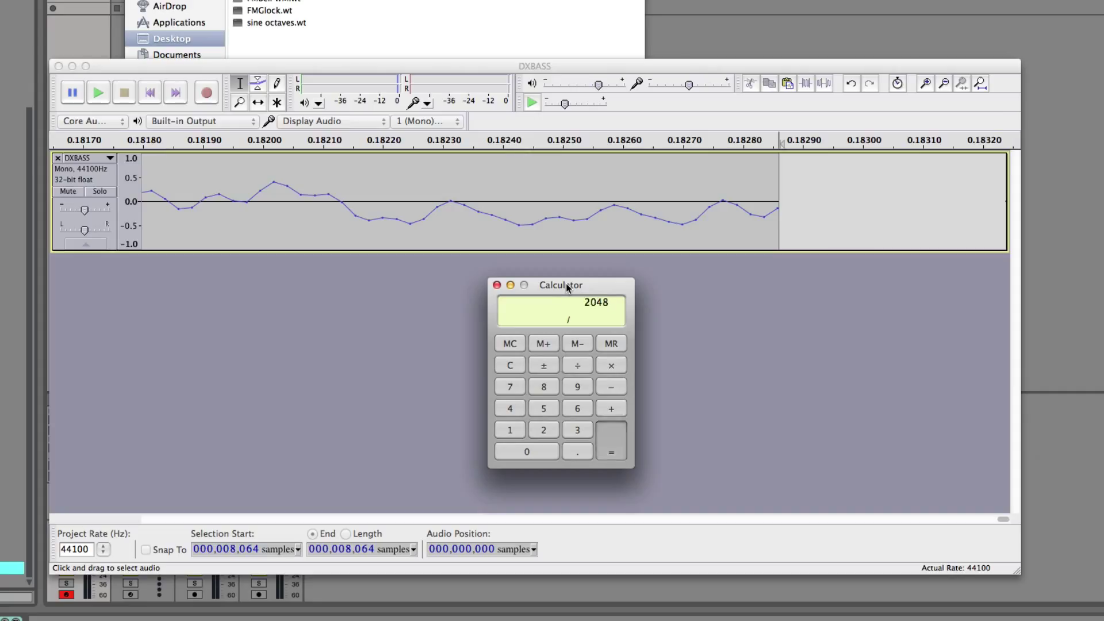
Divide 8064 by 1024 and by 512 in Calculator to test those frame sizes
click(510, 366)
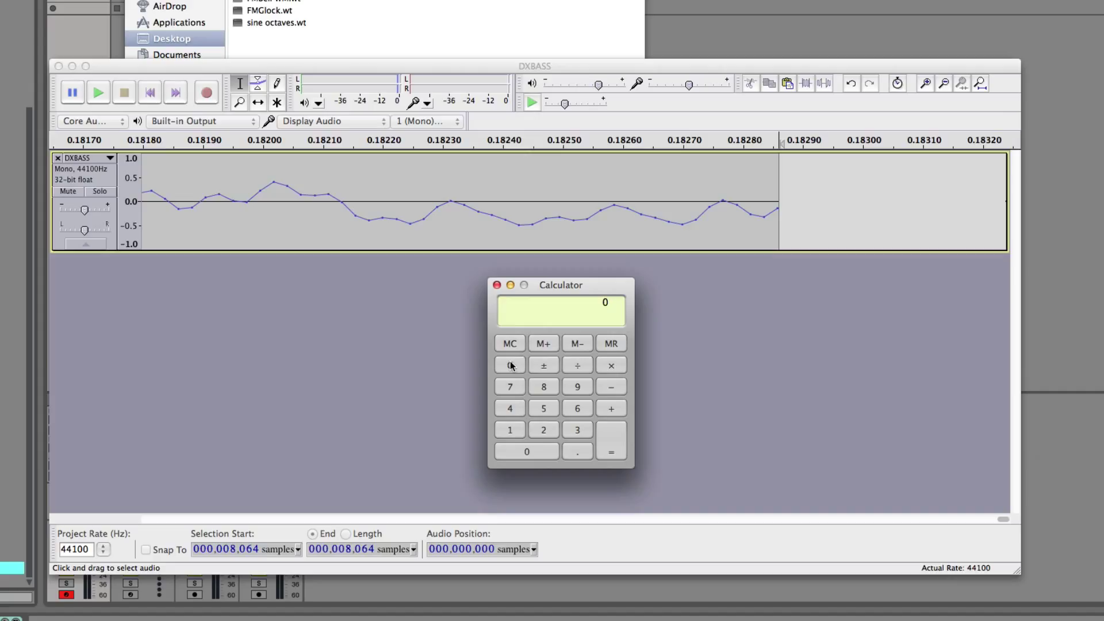
text(8064/10)
text(24)
key(Return)
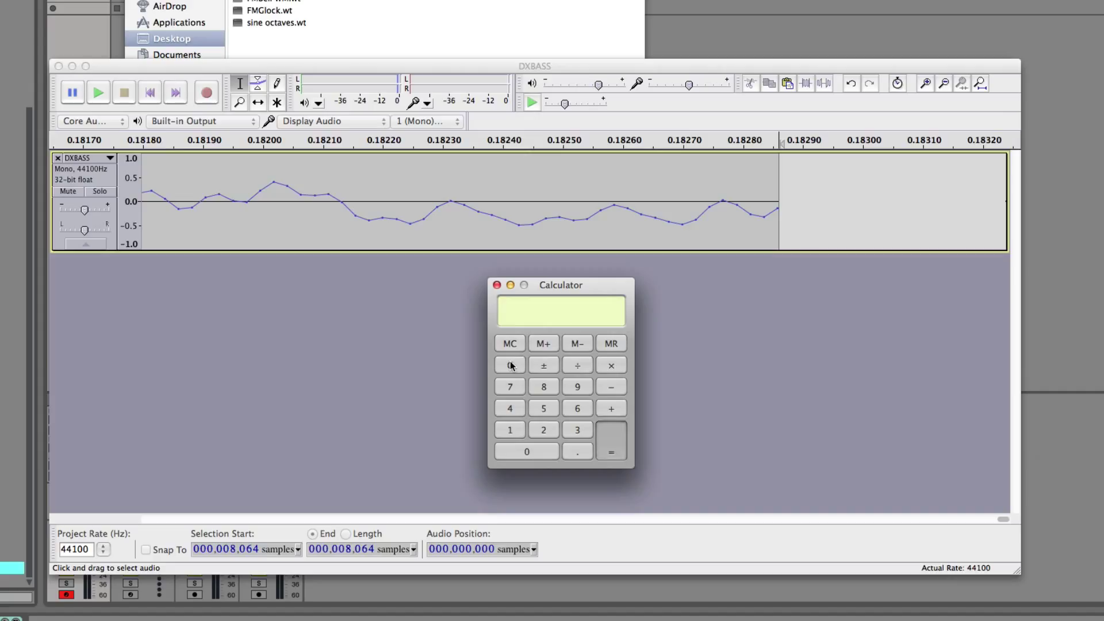
key(super+c)
text(8064/)
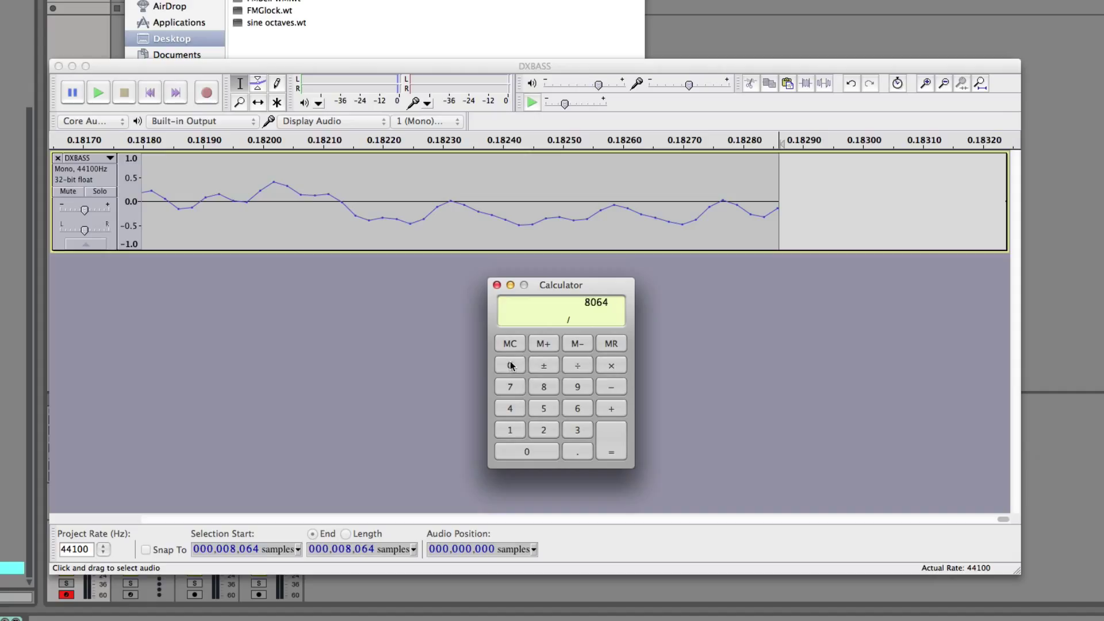
text(512)
key(Return)
Divide 8064 by 256 and by 128 in Calculator to test the smaller frame sizes
click(512, 366)
text(806)
text(4/2)
text(56)
key(Return)
click(511, 366)
text(8064)
text(128)
key(Return)
Switch to Serum, open Oscillator A's wavetable editor, and enter 128 in the formula field as the split size
click(902, 12)
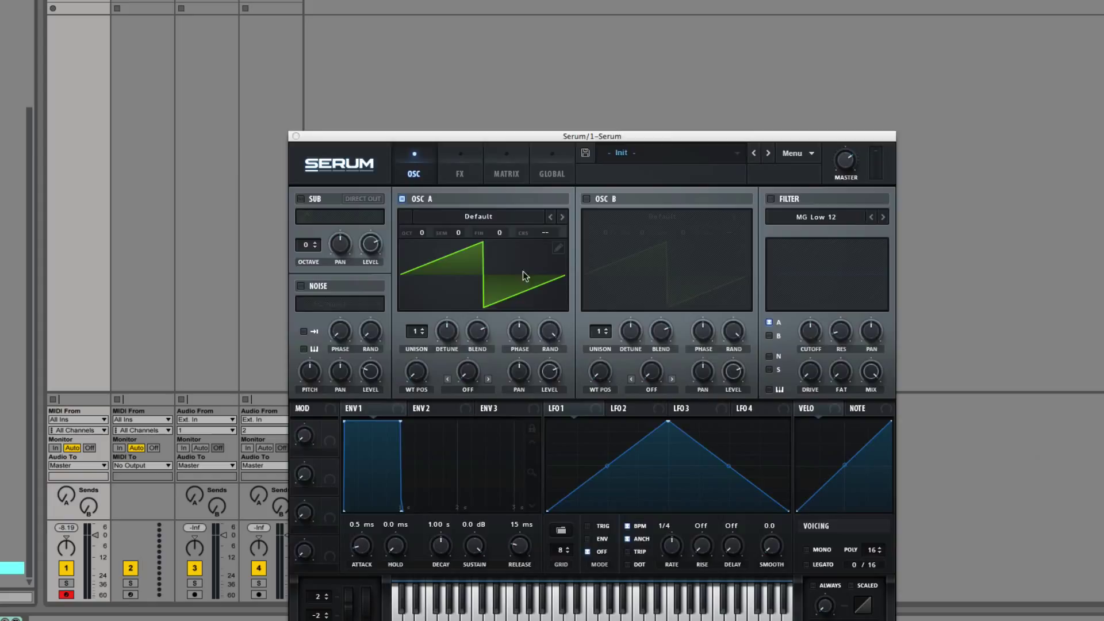
click(558, 249)
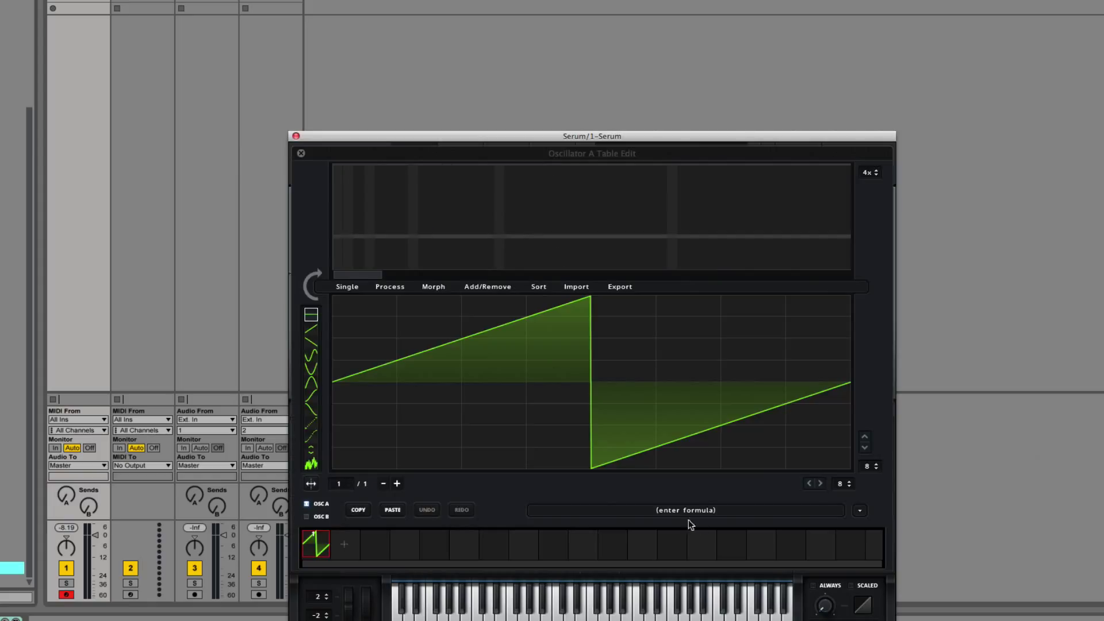
click(713, 513)
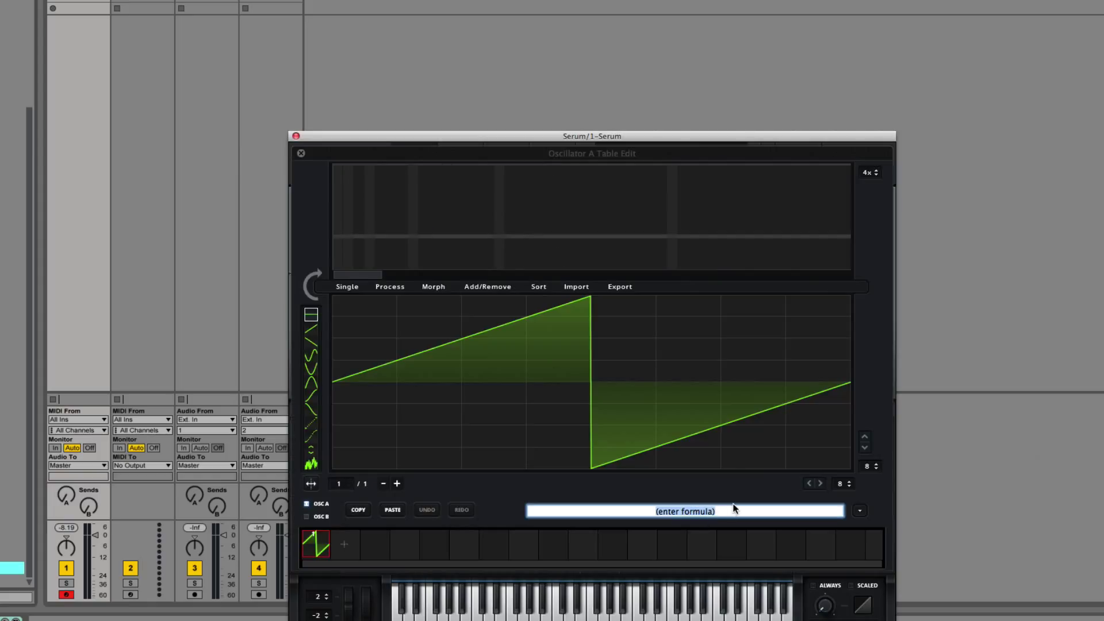
text(128)
key(Return)
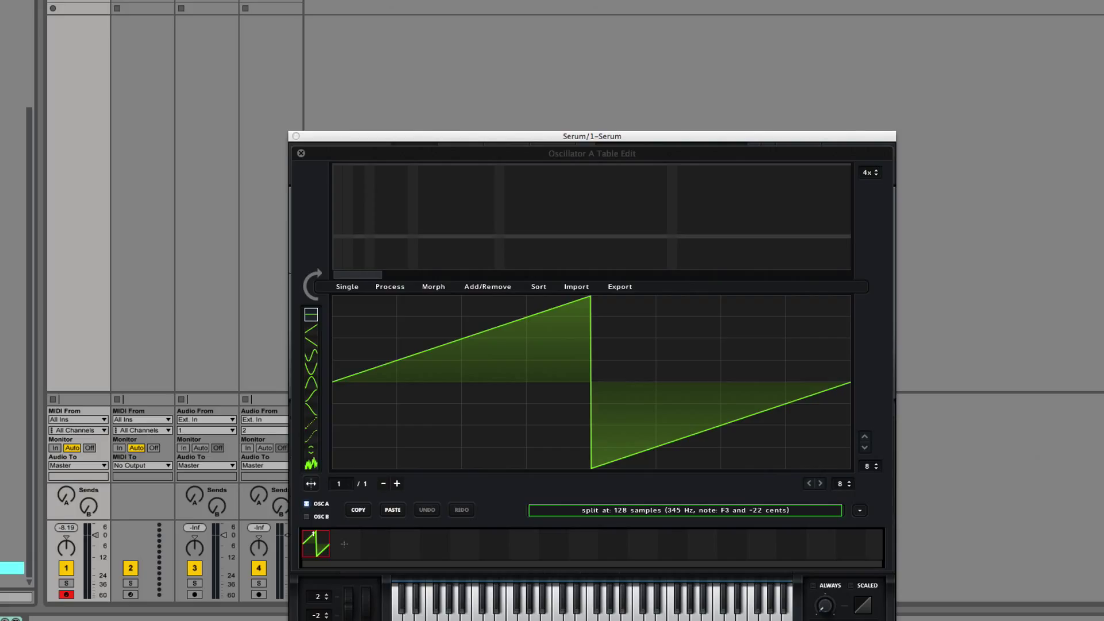
Switch to Audacity and export DXBASS to the surge folder as WAV (Microsoft) signed 16 bit PCM, with empty metadata
key(super+Tab)
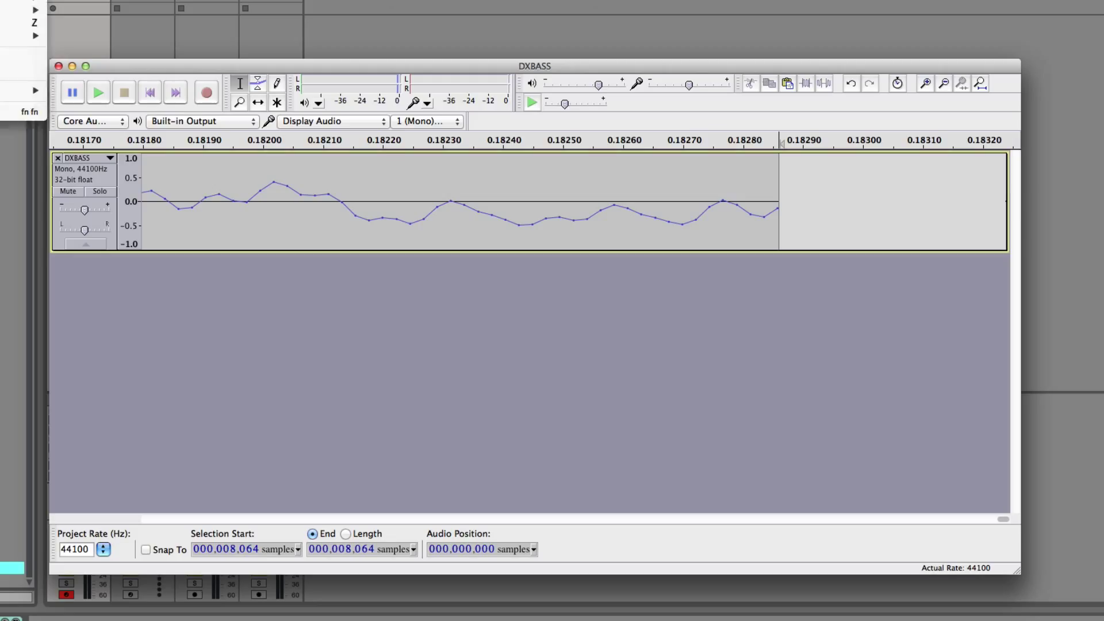
click(22, 22)
key(super+shift+e)
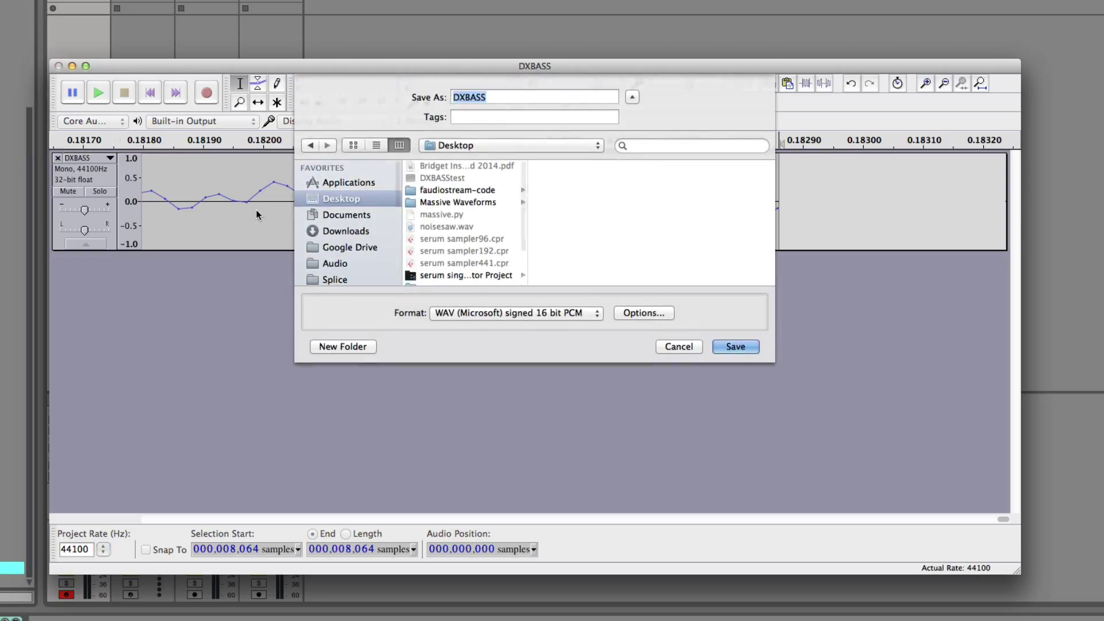
scroll(456, 244, down, 3)
click(455, 244)
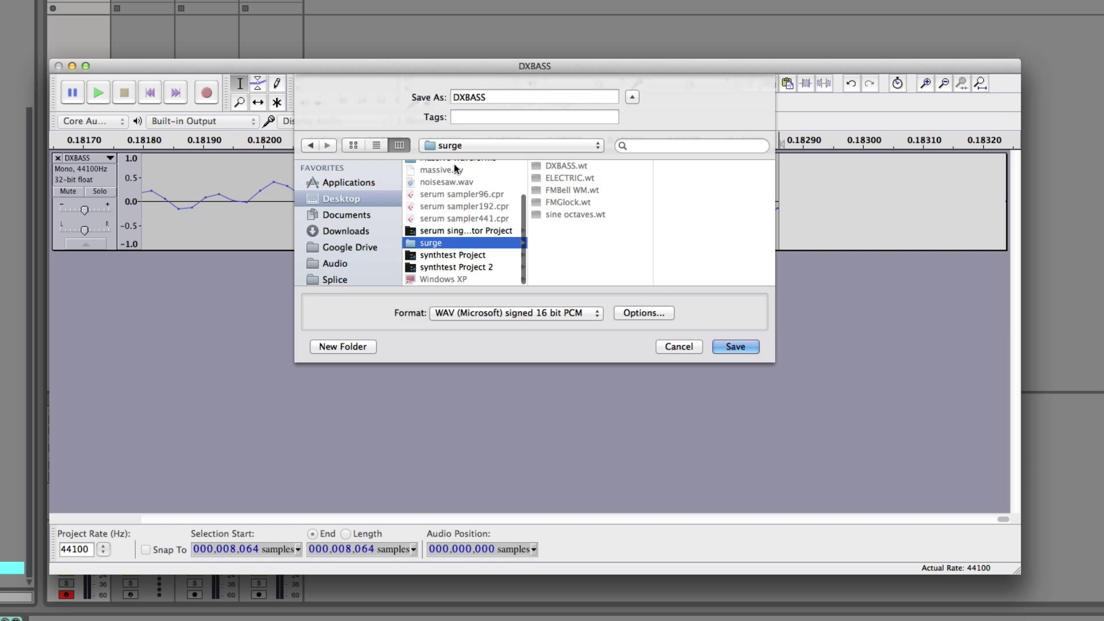
click(747, 347)
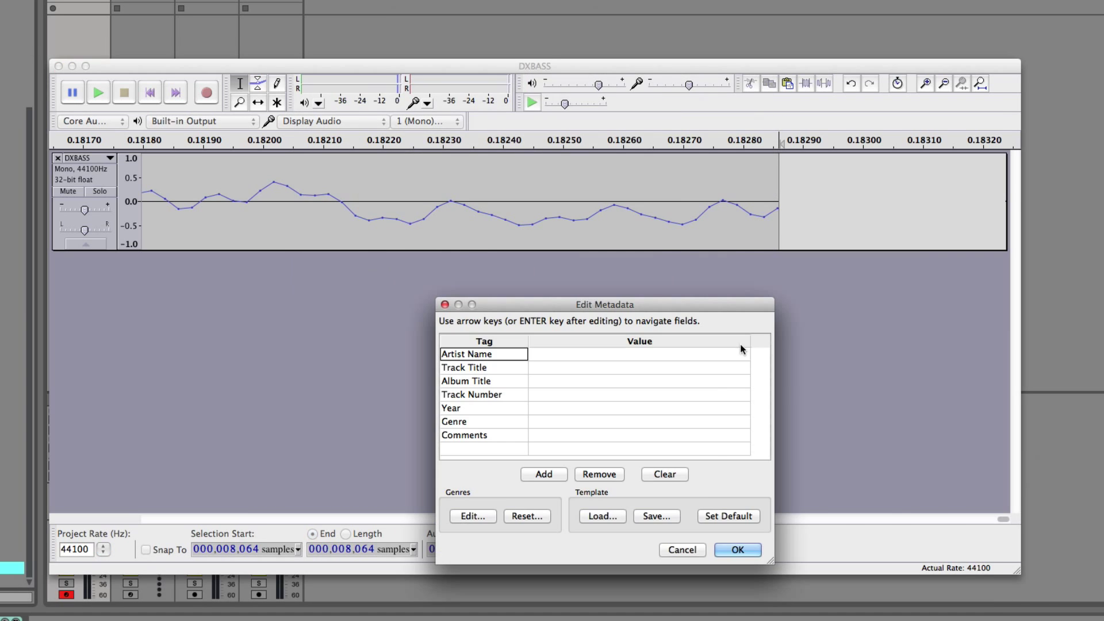
click(743, 550)
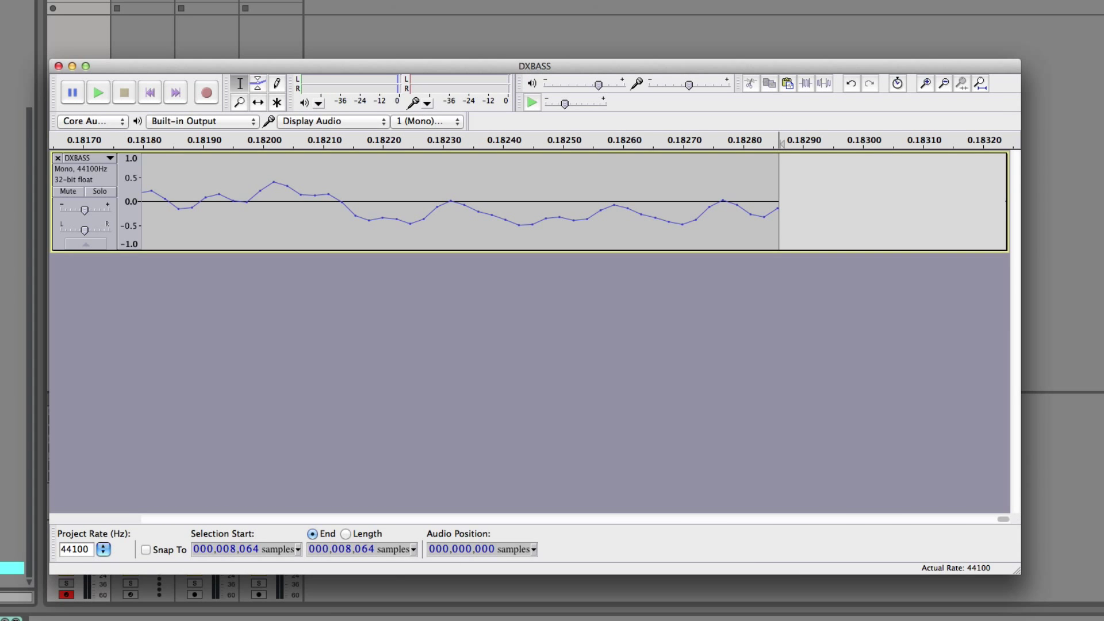
Import DXBASS.wav from the surge folder into Serum's Oscillator A table, split at 128 samples, and close the wavetable editor
key(super+Tab)
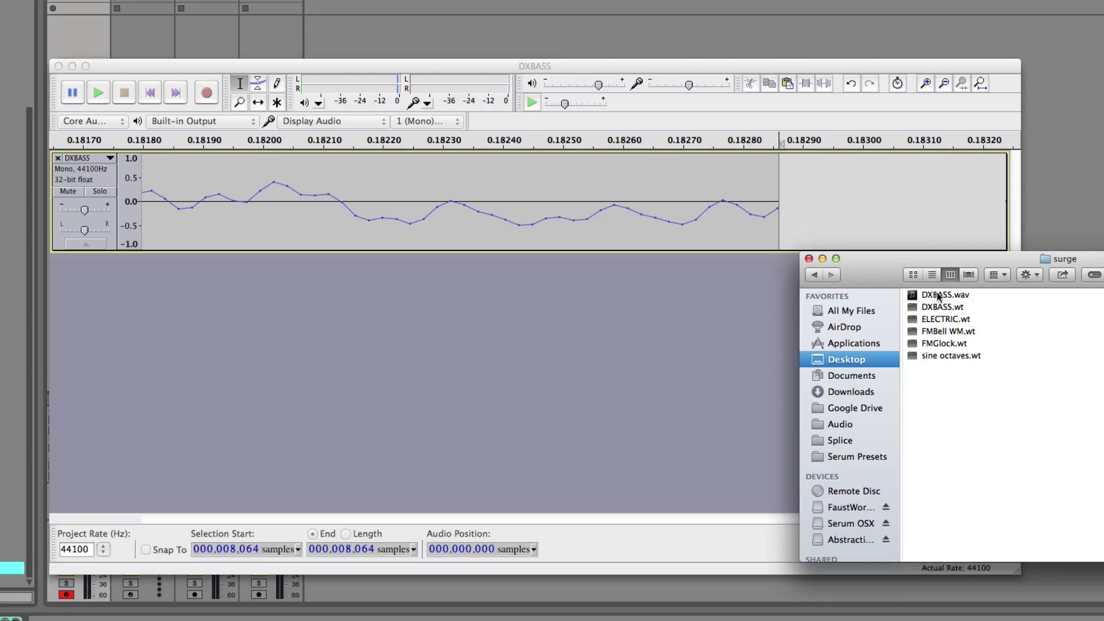
key(super+w)
key(super+Tab)
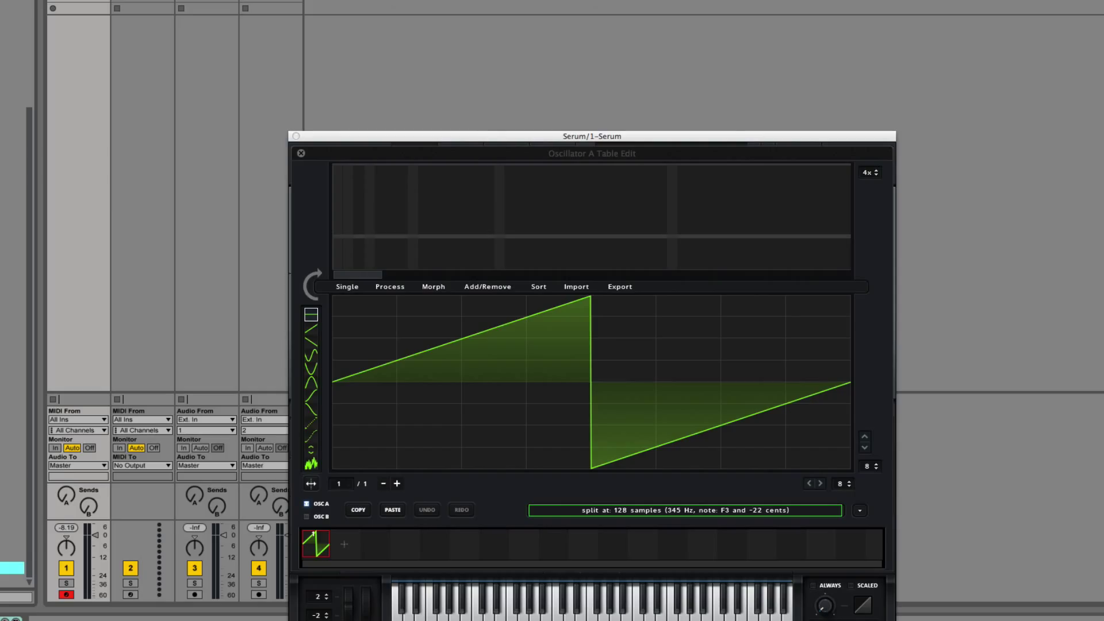
drag(696, 380, 696, 381)
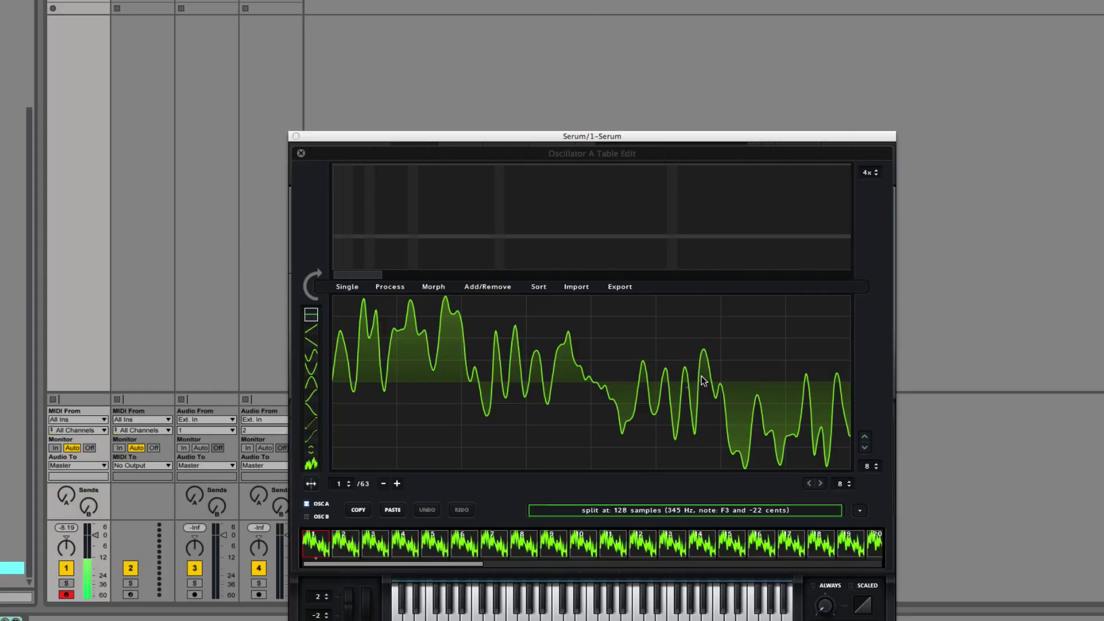
click(300, 153)
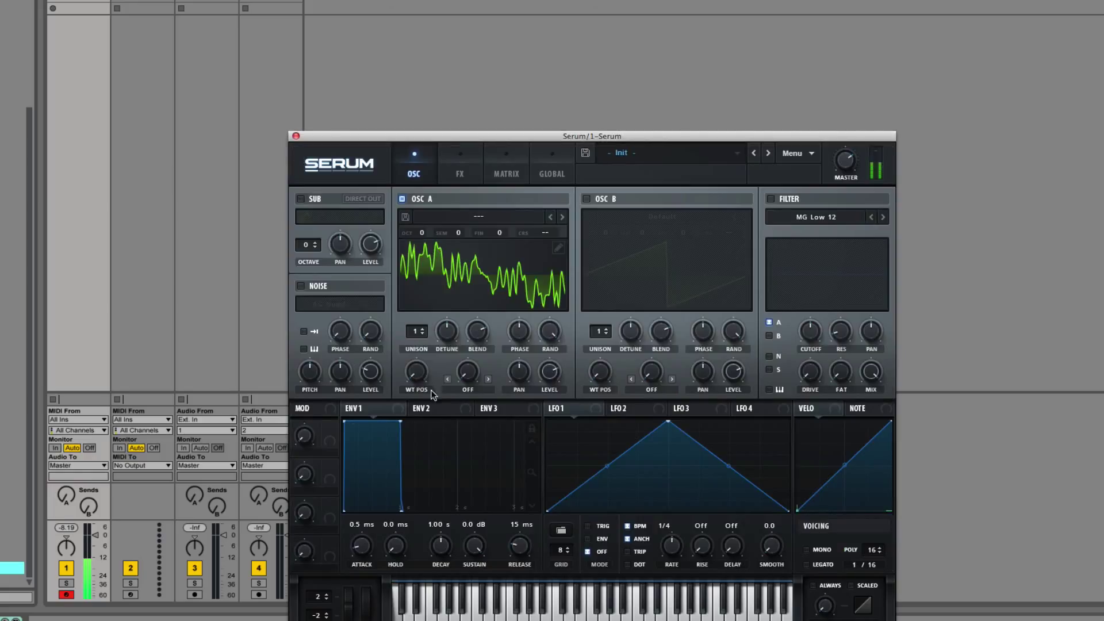
Audition the imported wavetable by sweeping Oscillator A's wavetable position through its frames and back to the first one
drag(419, 370, 444, 223)
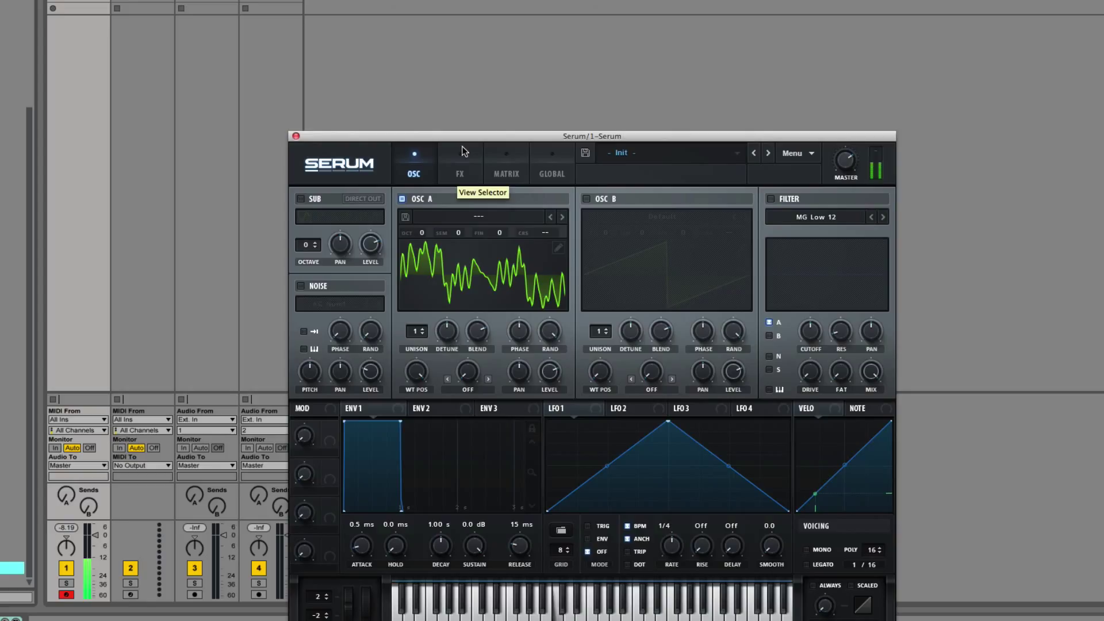
drag(416, 372, 457, 347)
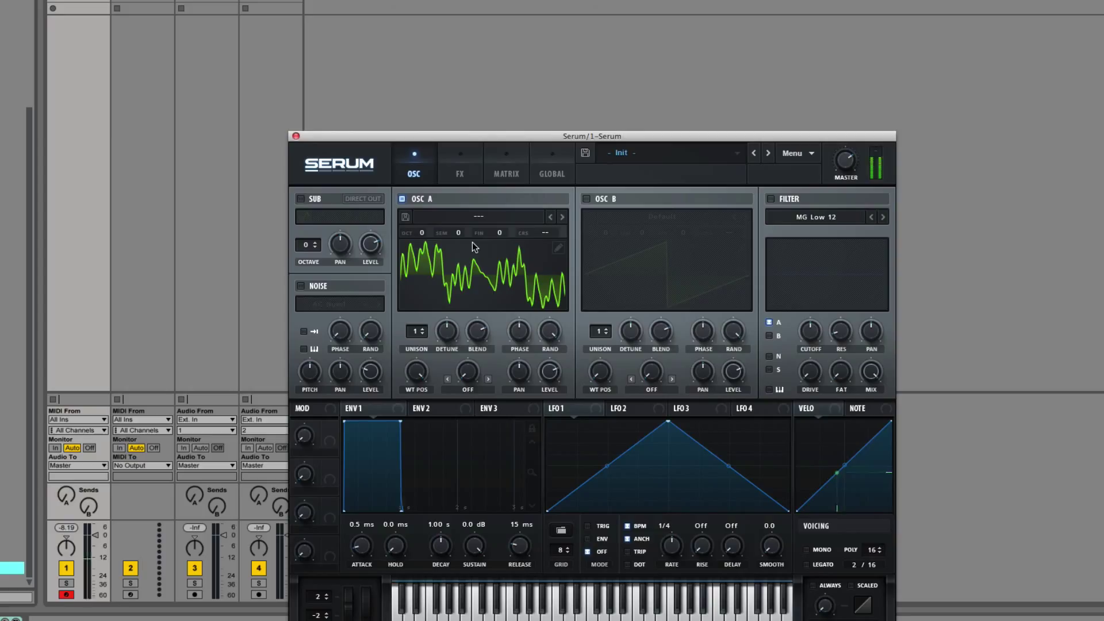
drag(472, 247, 472, 276)
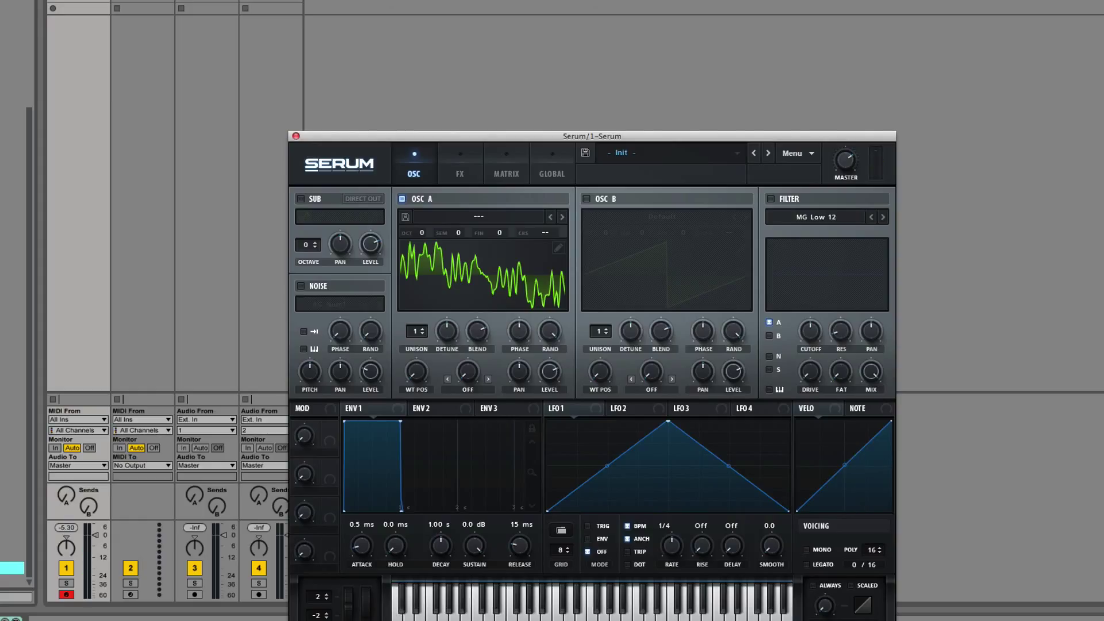
Hide the Serum window, switch to Finder, and go to the basic folder of the Surge wavetables
key(super+alt+p)
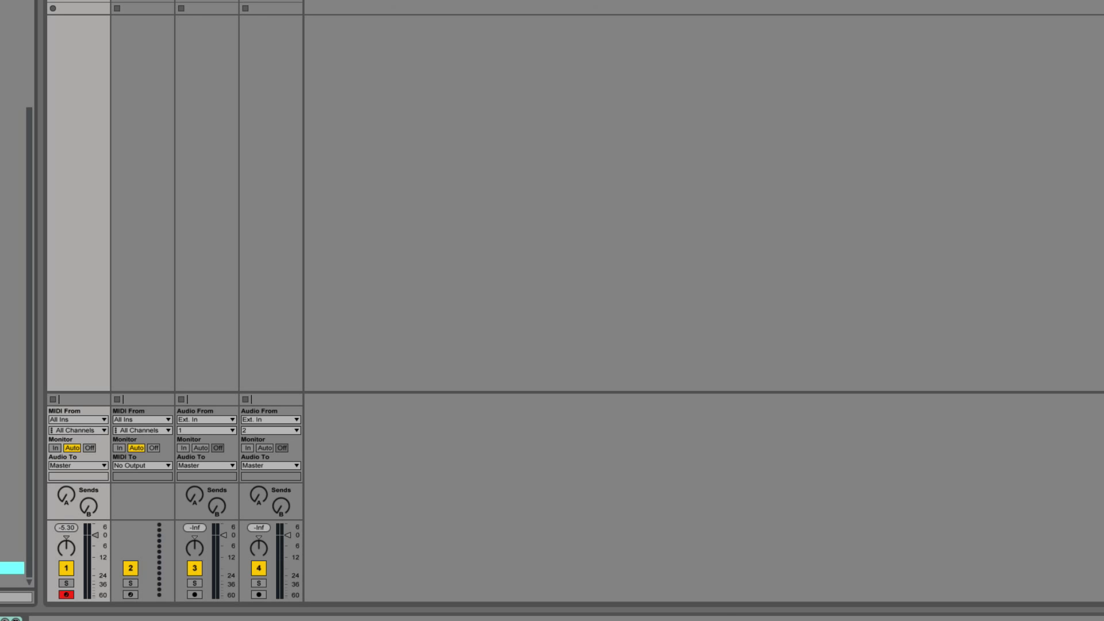
key(super+Tab)
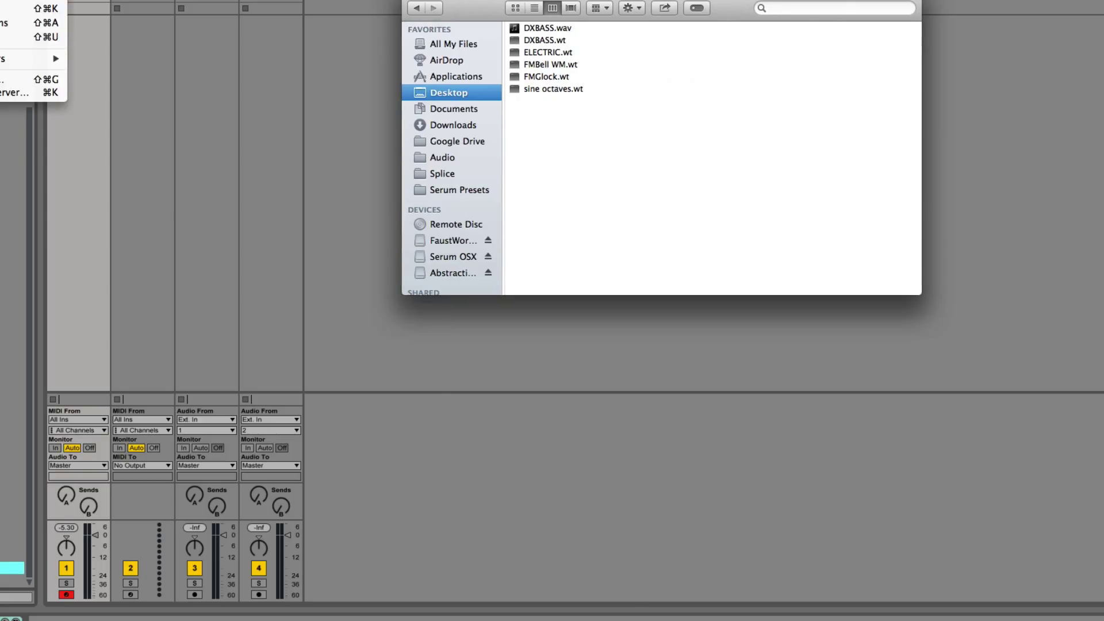
click(52, 79)
key(Return)
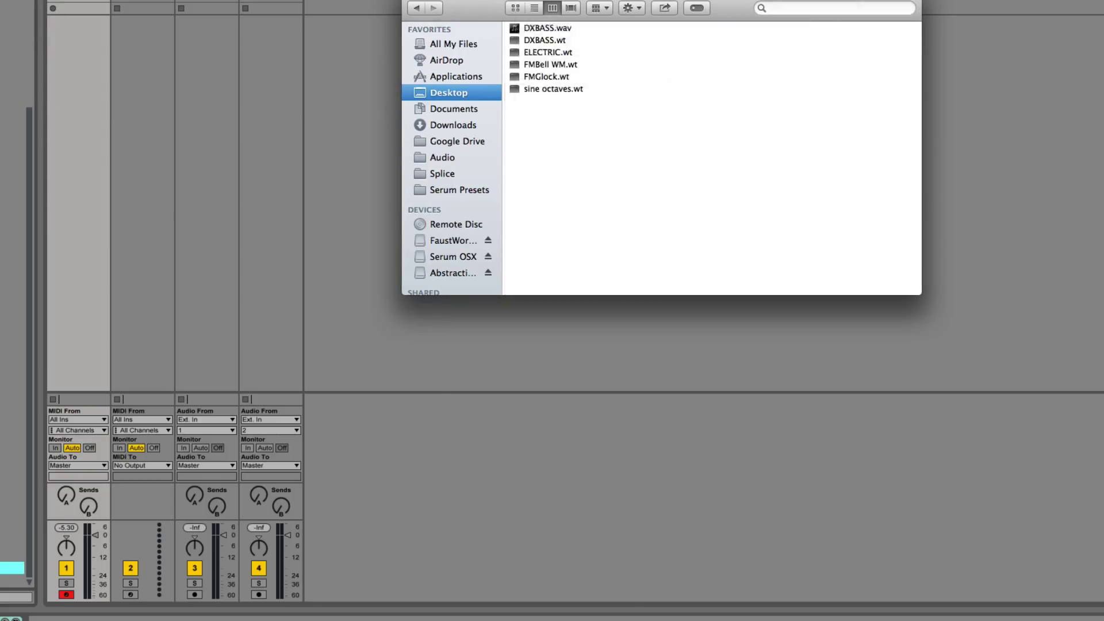
double_click(543, 101)
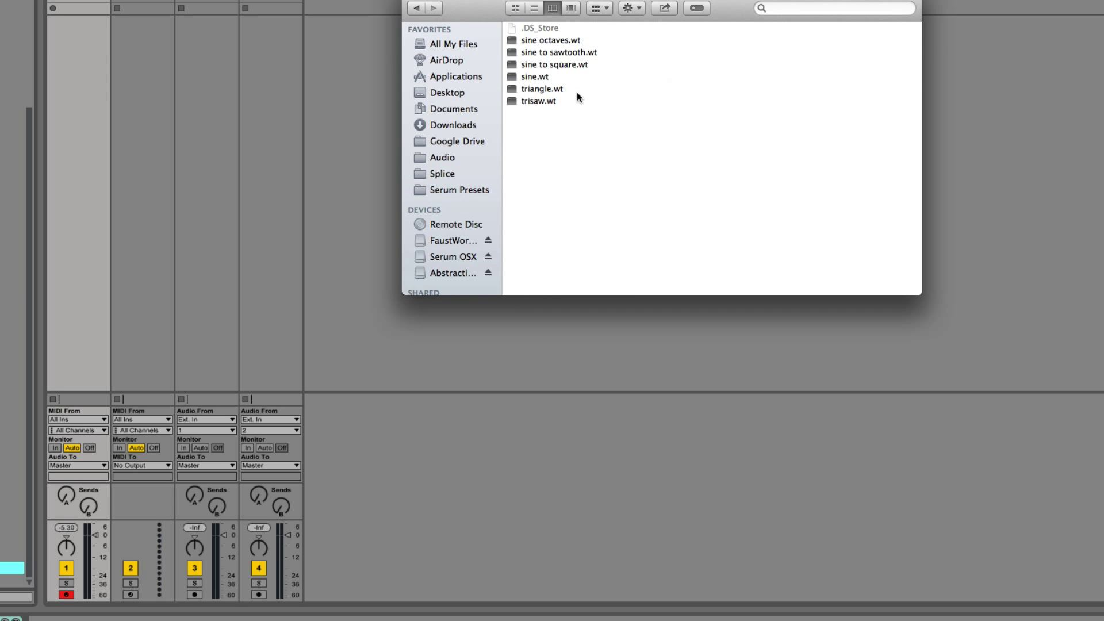
key(Left)
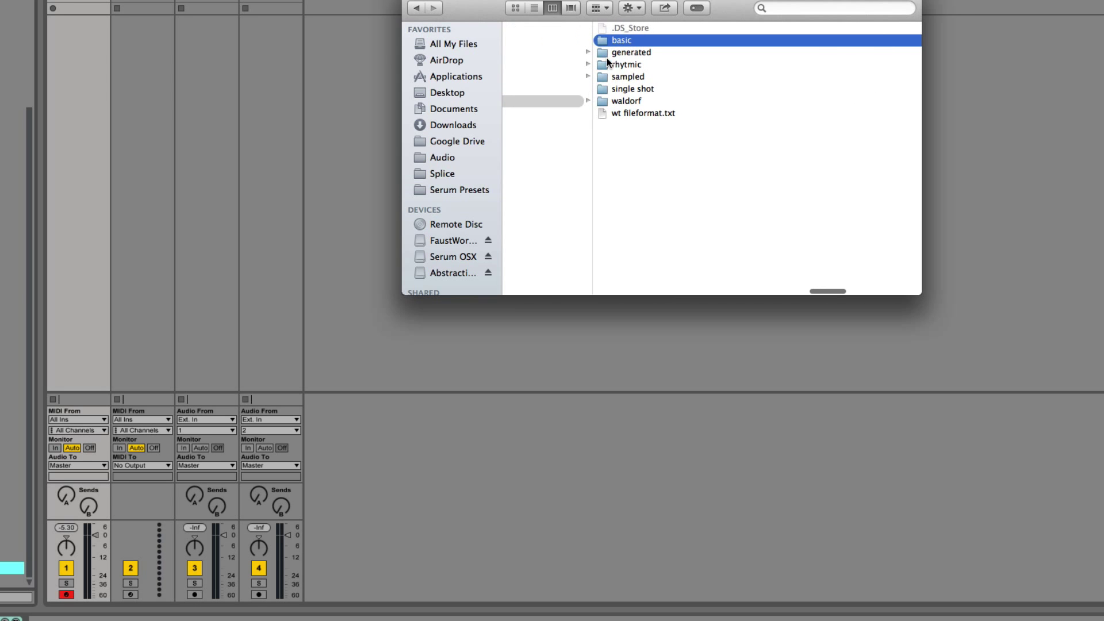
click(624, 88)
click(651, 33)
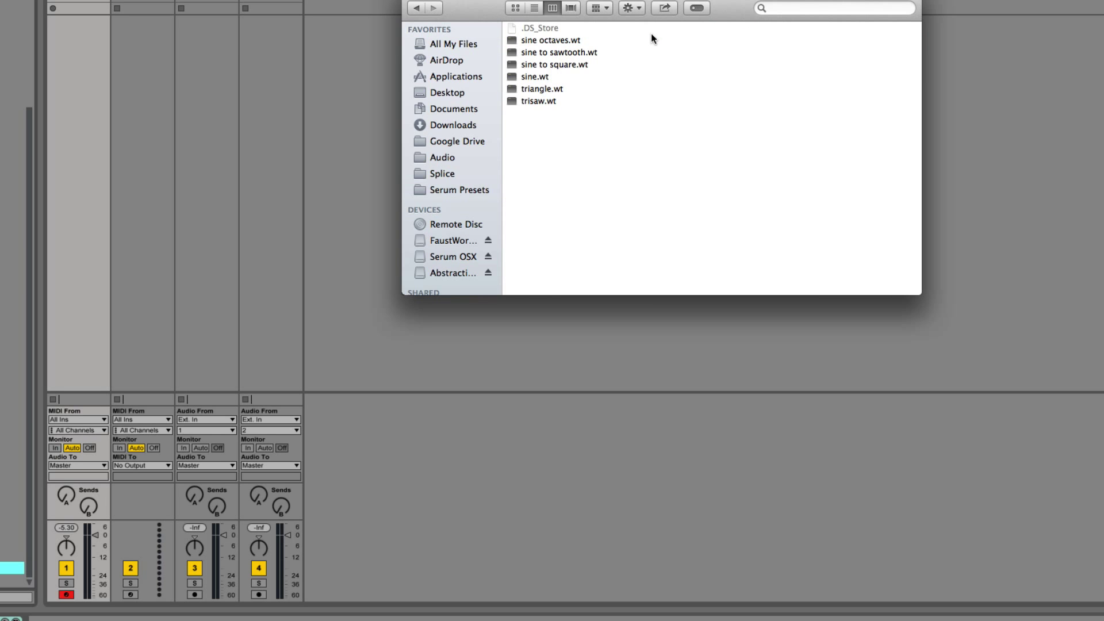
Copy sine to sawtooth.wt from the basic folder into the surge folder on the Desktop
click(544, 52)
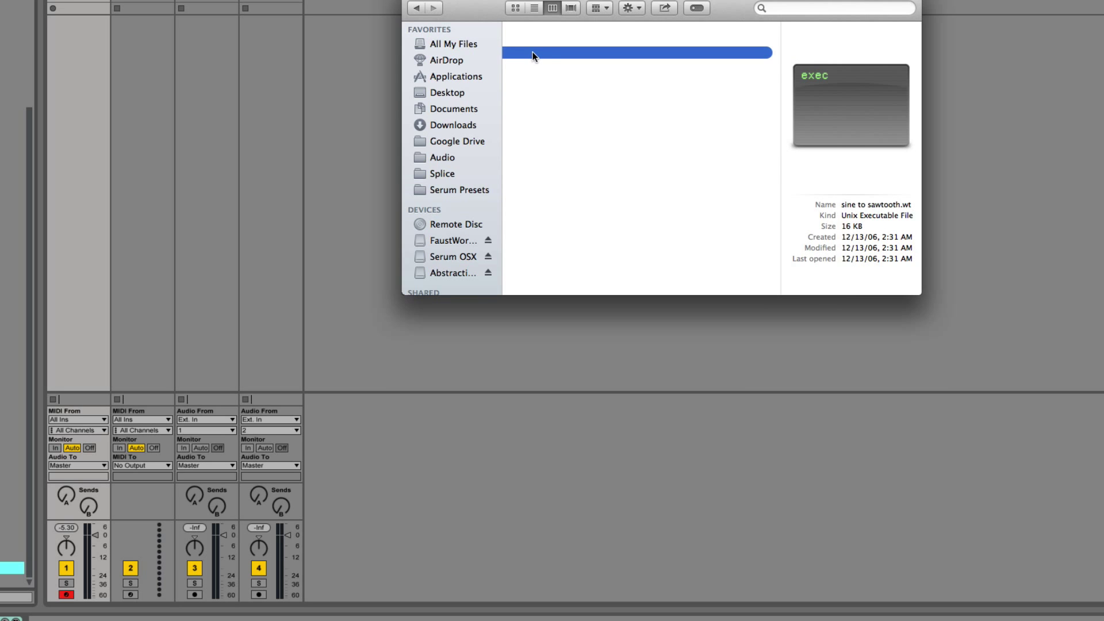
click(473, 93)
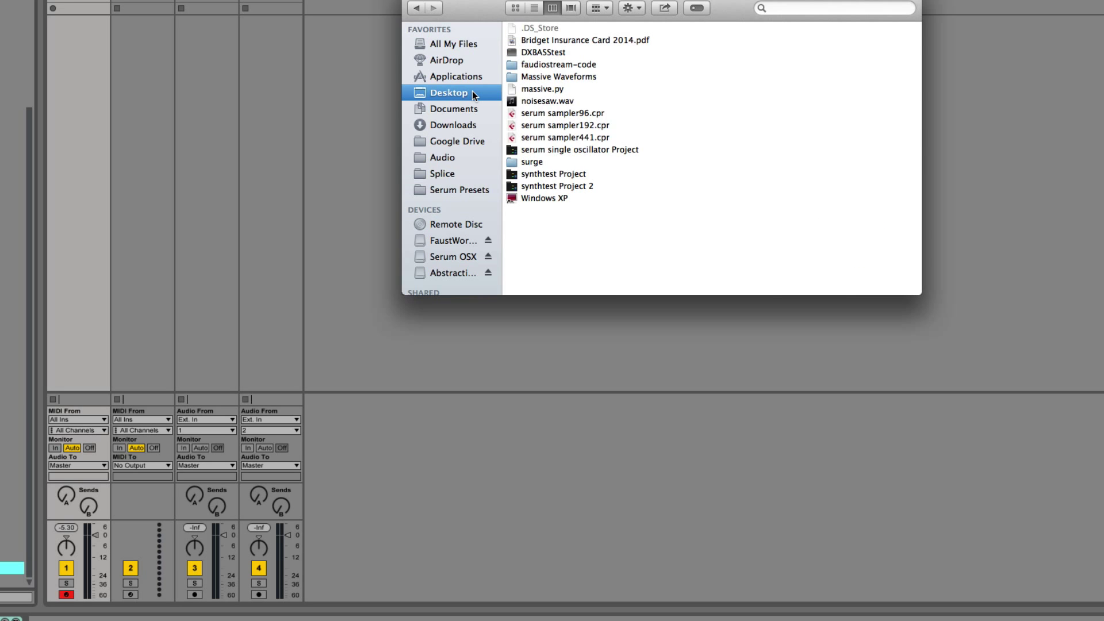
double_click(531, 163)
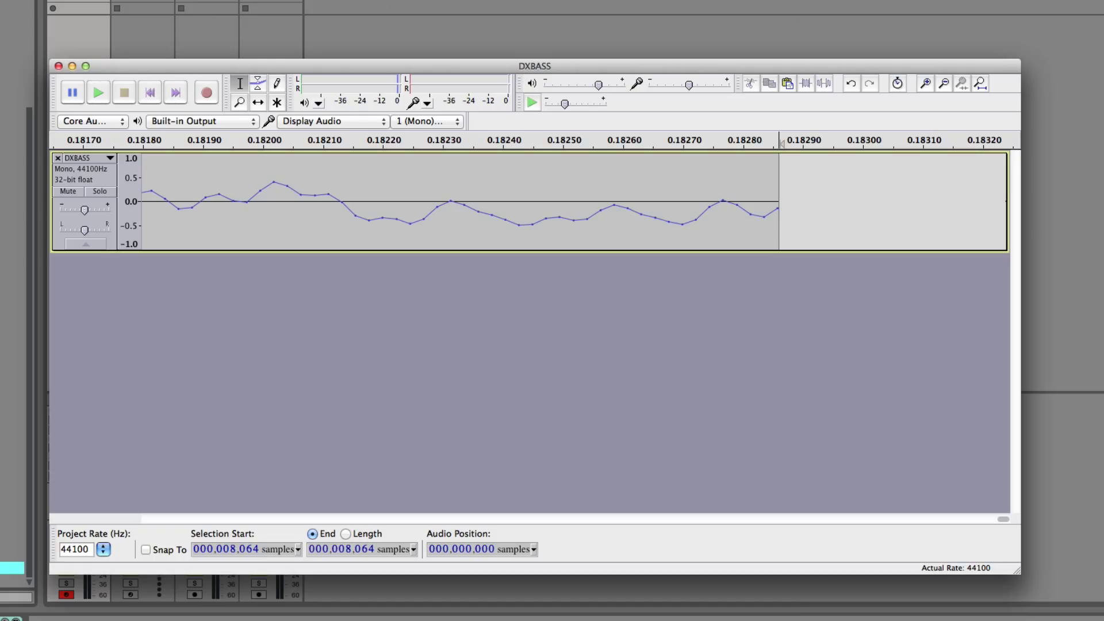
Close the DXBASS project without saving and import sine to sawtooth.wt from the surge folder as raw data
click(59, 66)
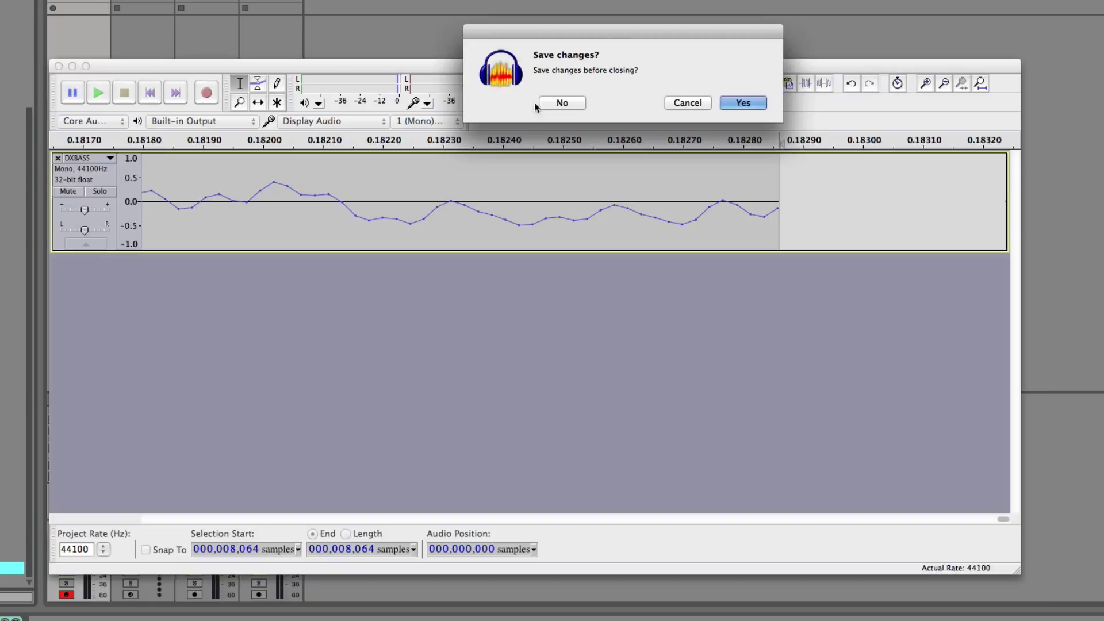
click(569, 105)
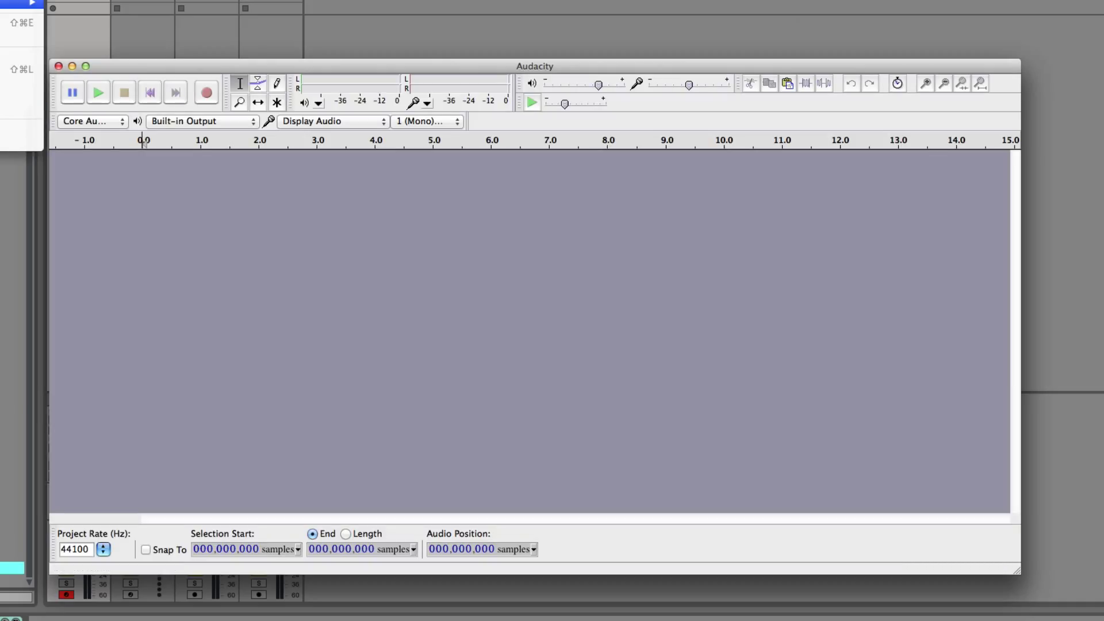
mouse_move(23, 3)
click(59, 3)
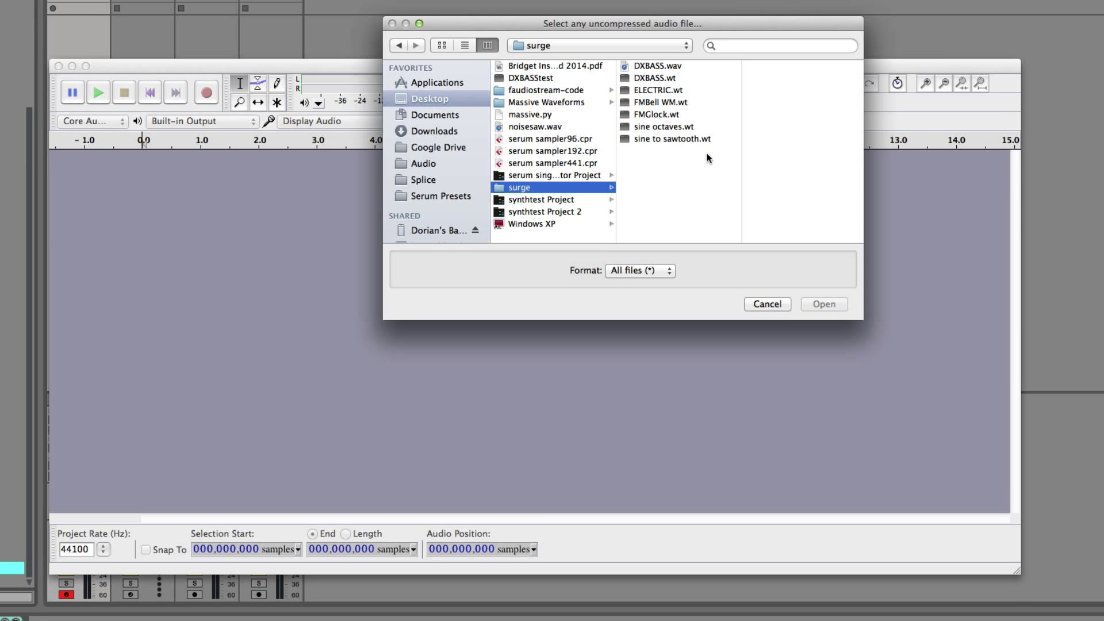
double_click(667, 139)
click(599, 386)
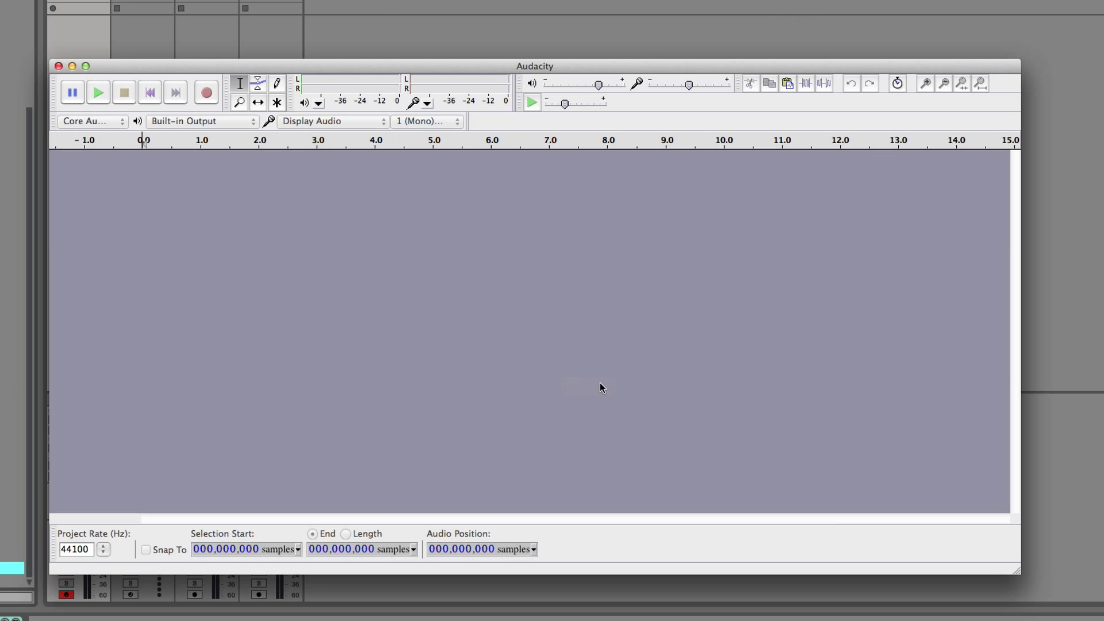
Delete the six header samples at the start of the sine to sawtooth track and check the track's end position
click(925, 83)
click(925, 84)
click(925, 84)
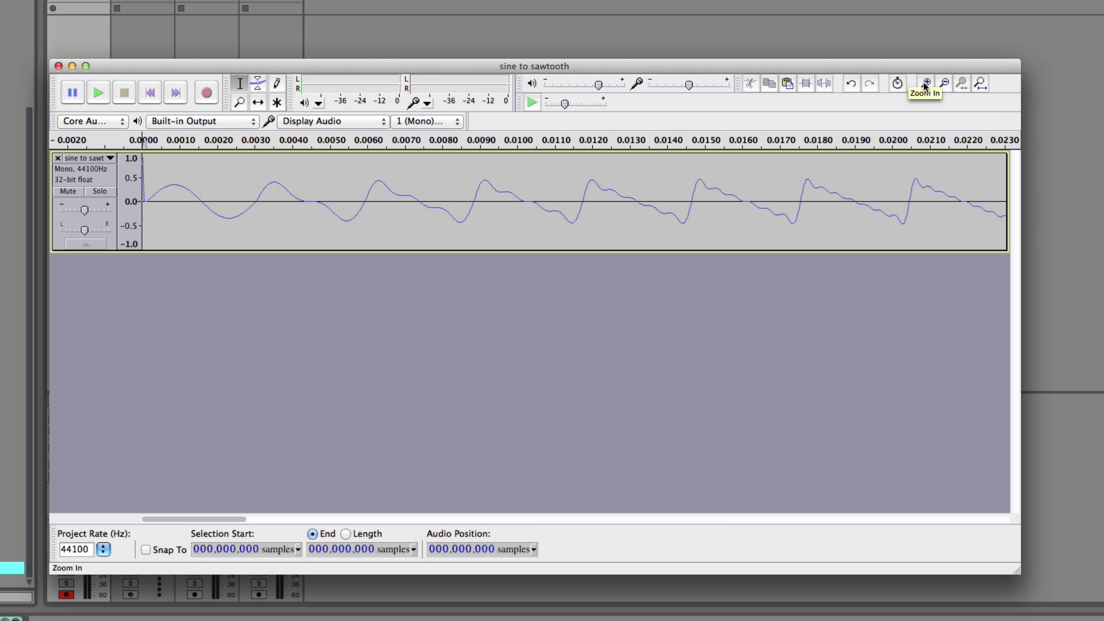
click(925, 84)
click(925, 83)
click(925, 84)
click(925, 83)
click(925, 84)
click(925, 83)
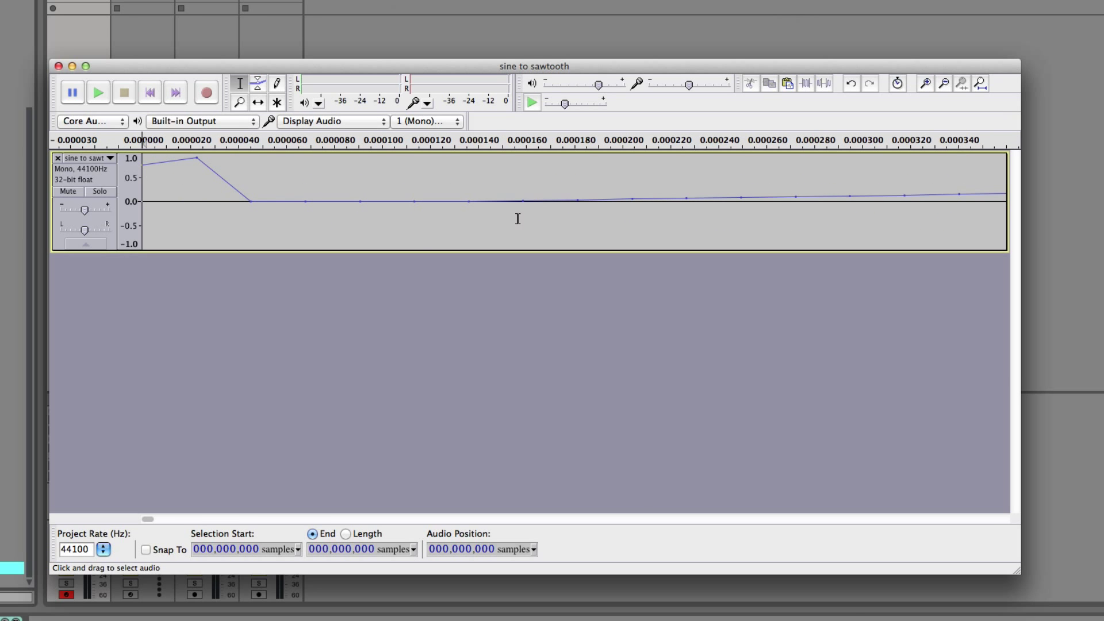
click(425, 202)
drag(352, 206, 142, 206)
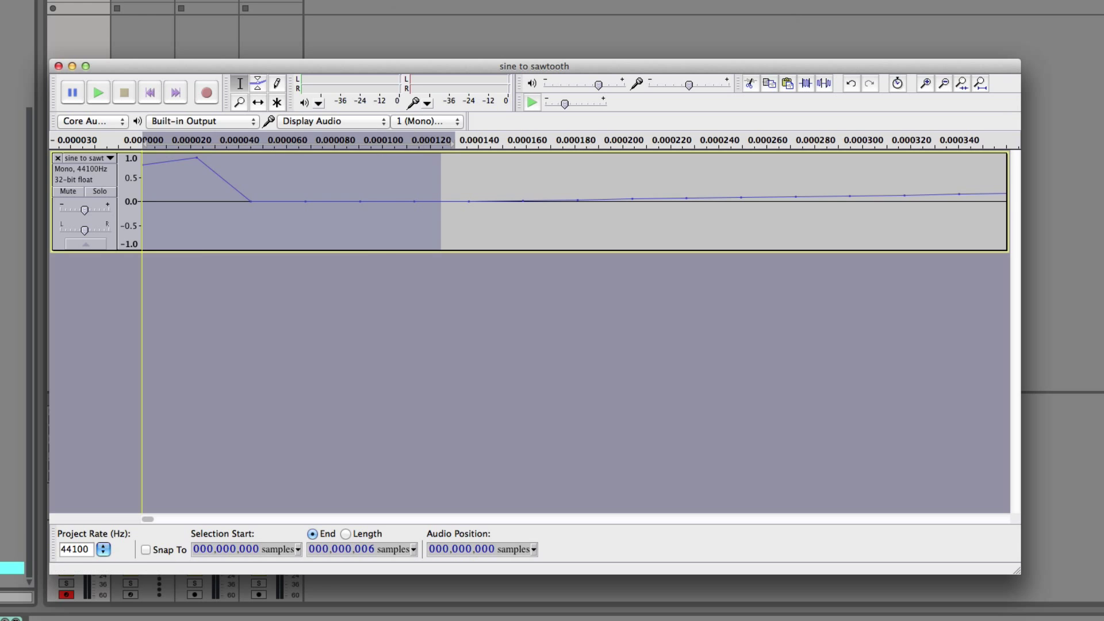
click(175, 93)
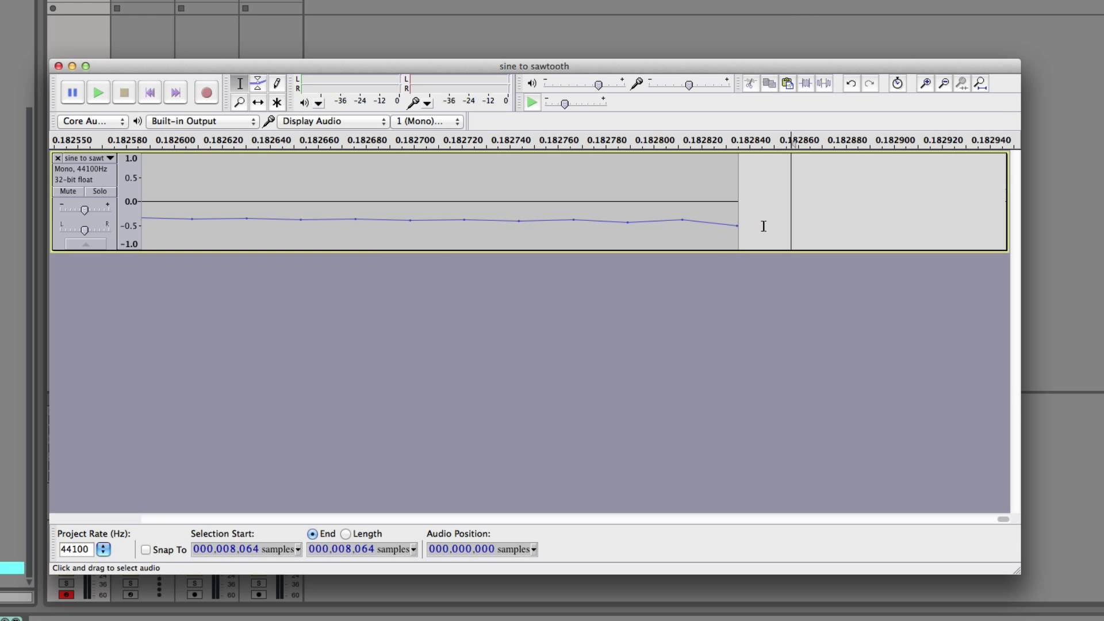
click(744, 219)
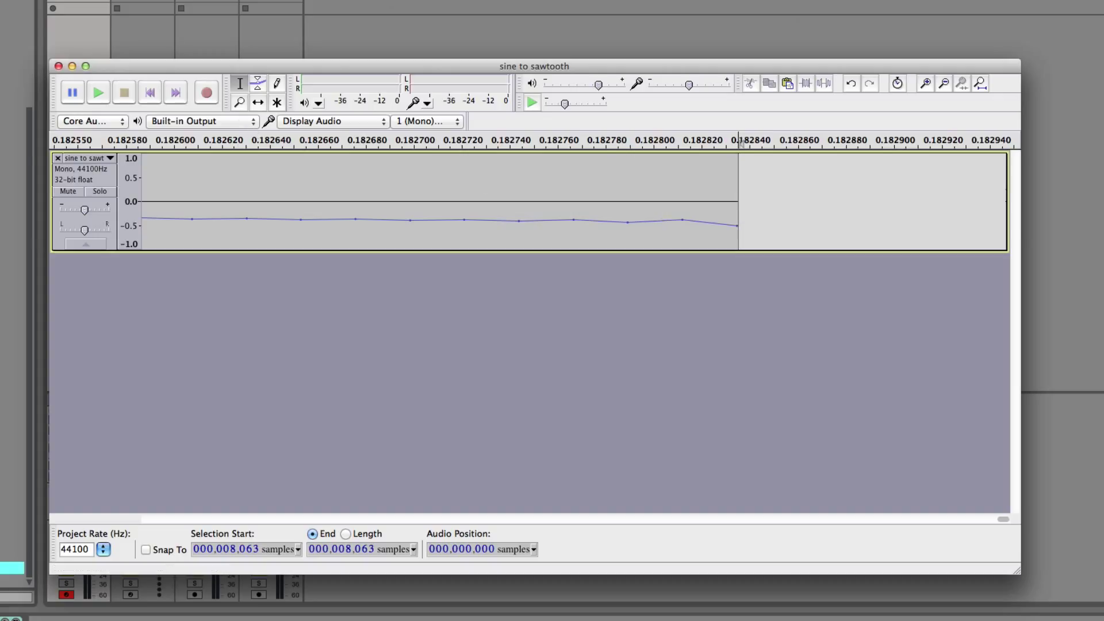
Export the track to the surge folder as sine to sawtooth in WAV (Microsoft) signed 16 bit PCM format, with blank metadata
click(1, 1)
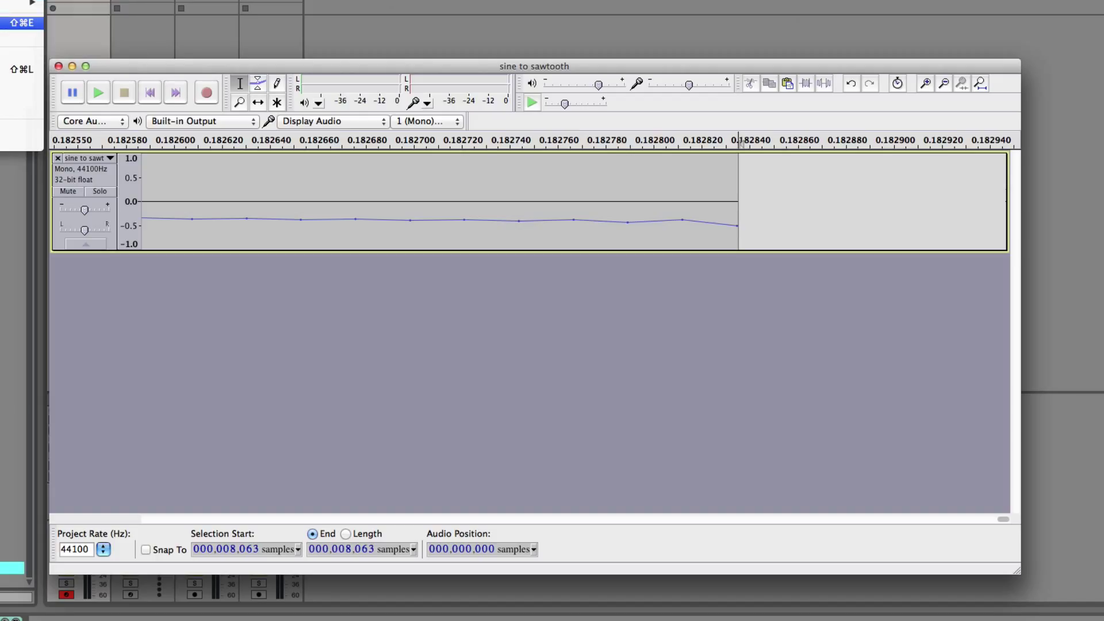
click(17, 23)
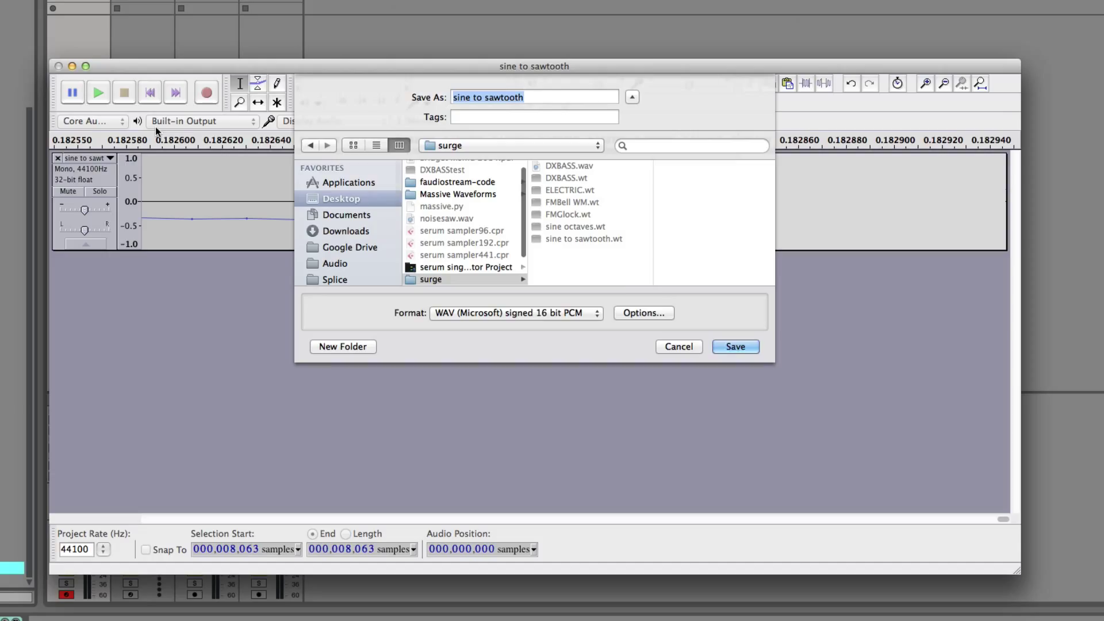
key(Return)
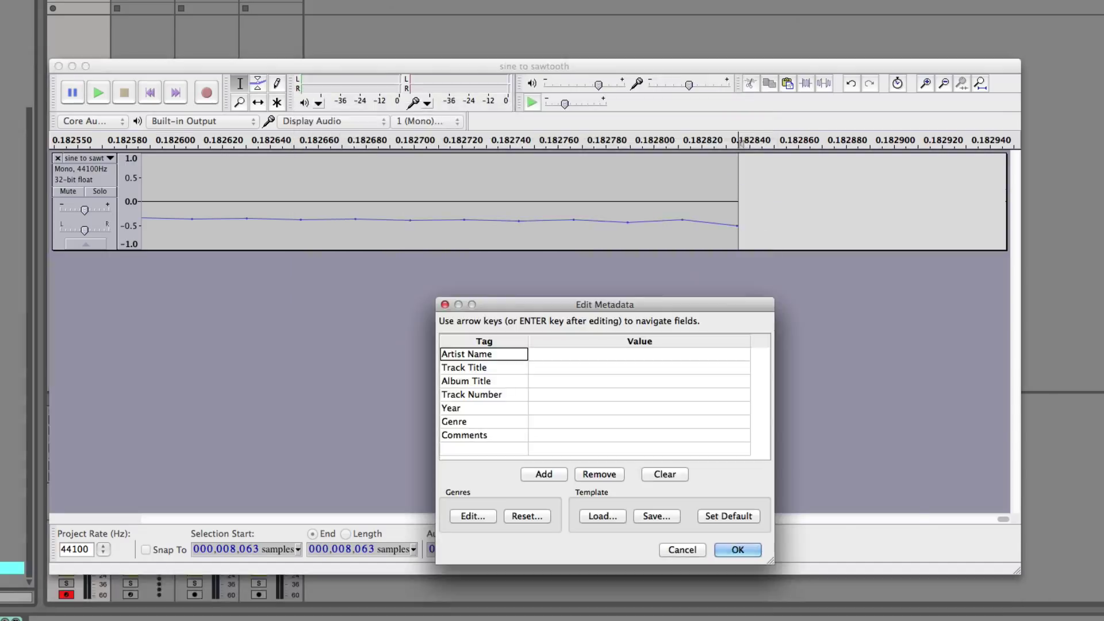
key(Return)
Switch to Serum and import sine to sawtooth.wav from the surge folder into the Oscillator A table, split at 128 samples
key(super+Tab)
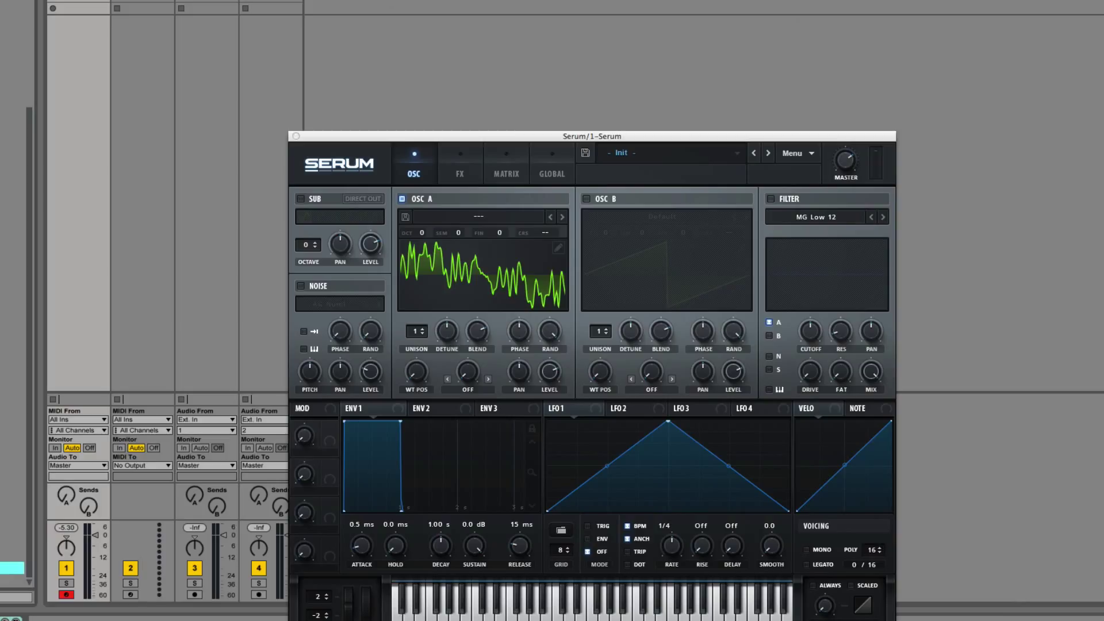
key(super+Tab)
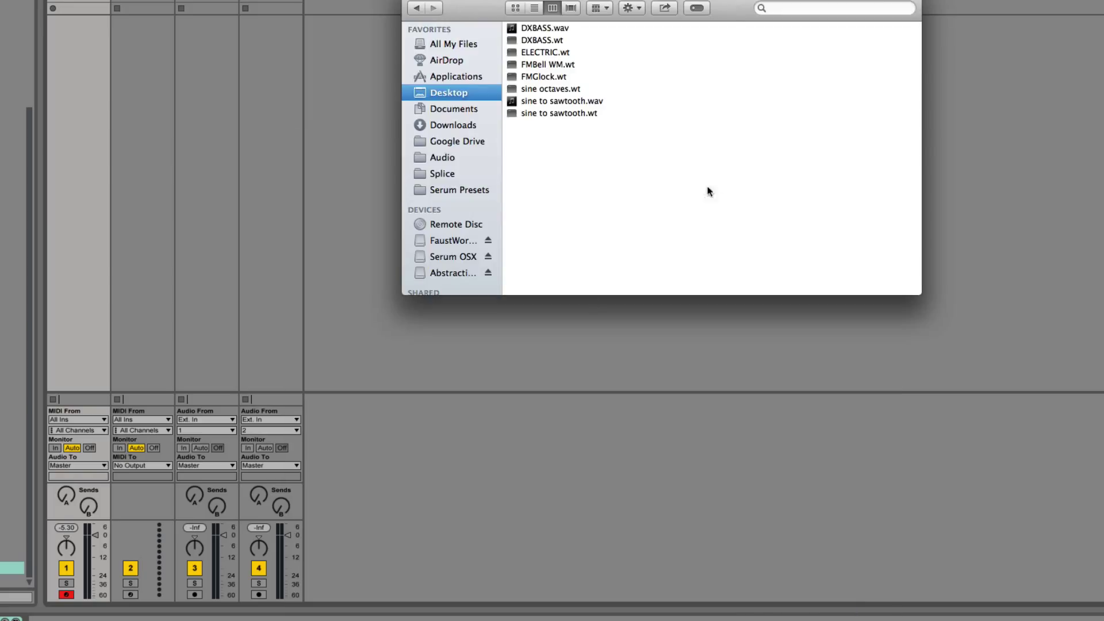
key(super+w)
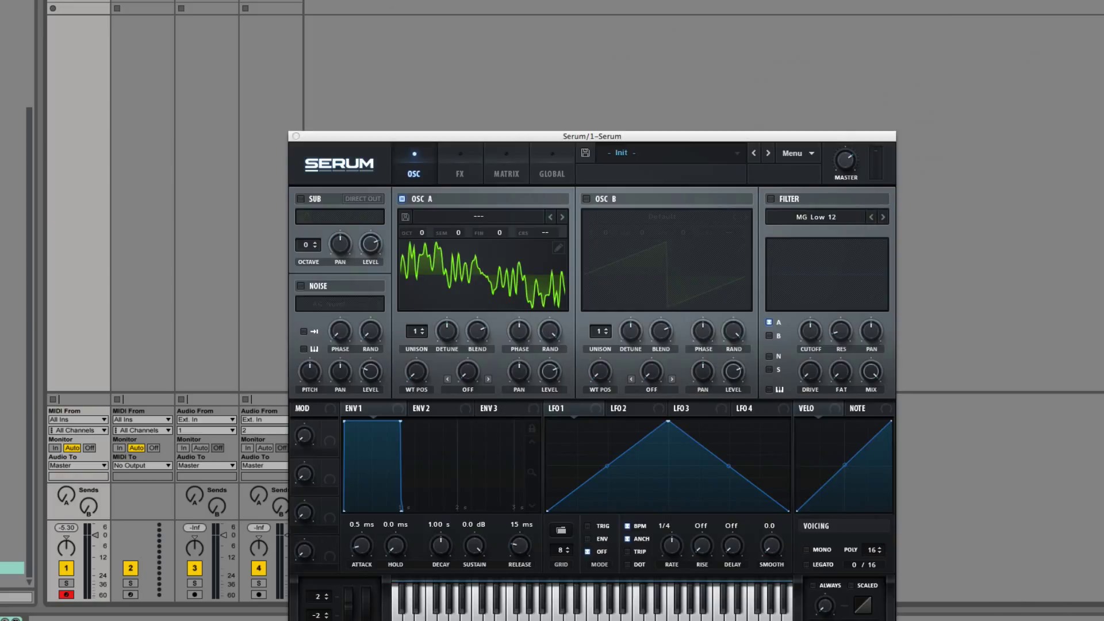
drag(1103, 417, 1103, 286)
click(558, 247)
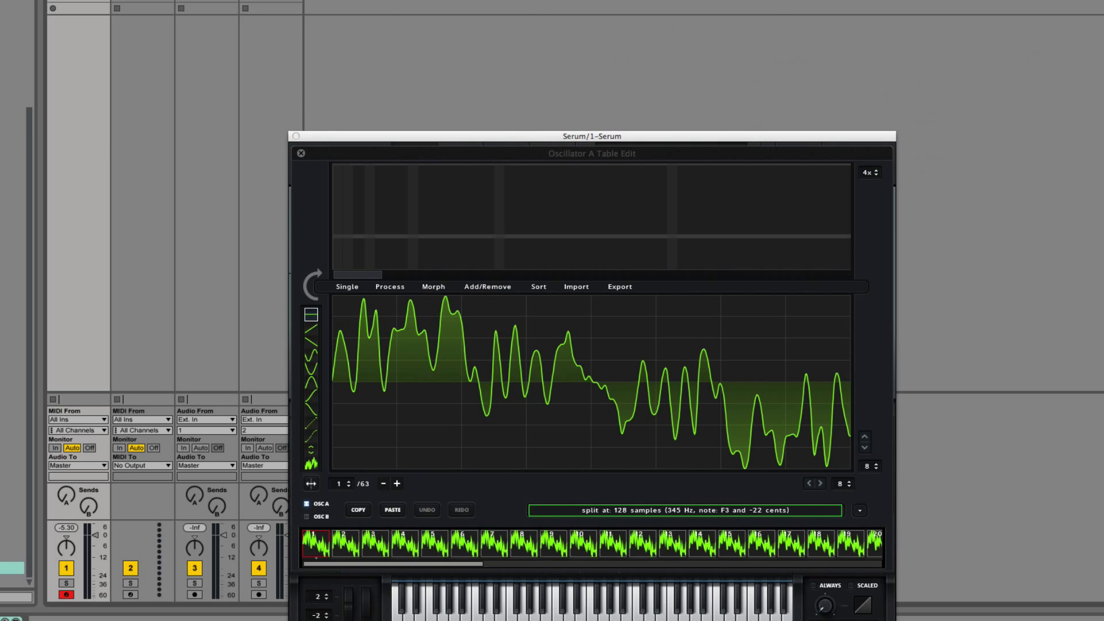
drag(1103, 354, 572, 355)
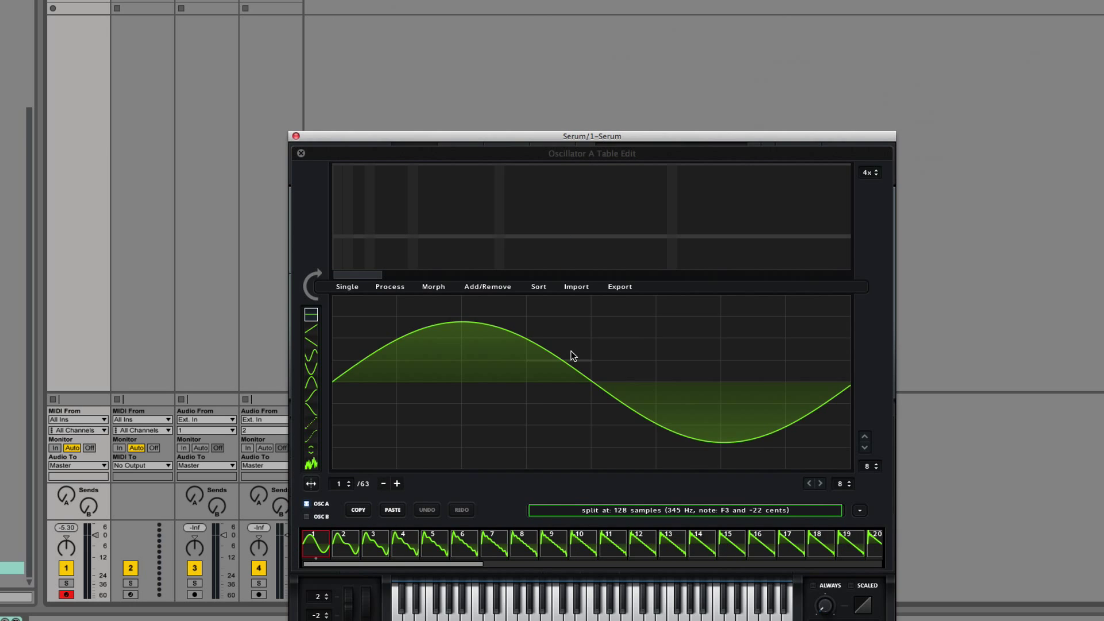
Close the wavetable editor and audition the sine to sawtooth table by sweeping Oscillator A's wavetable position
click(301, 153)
drag(416, 372, 458, 460)
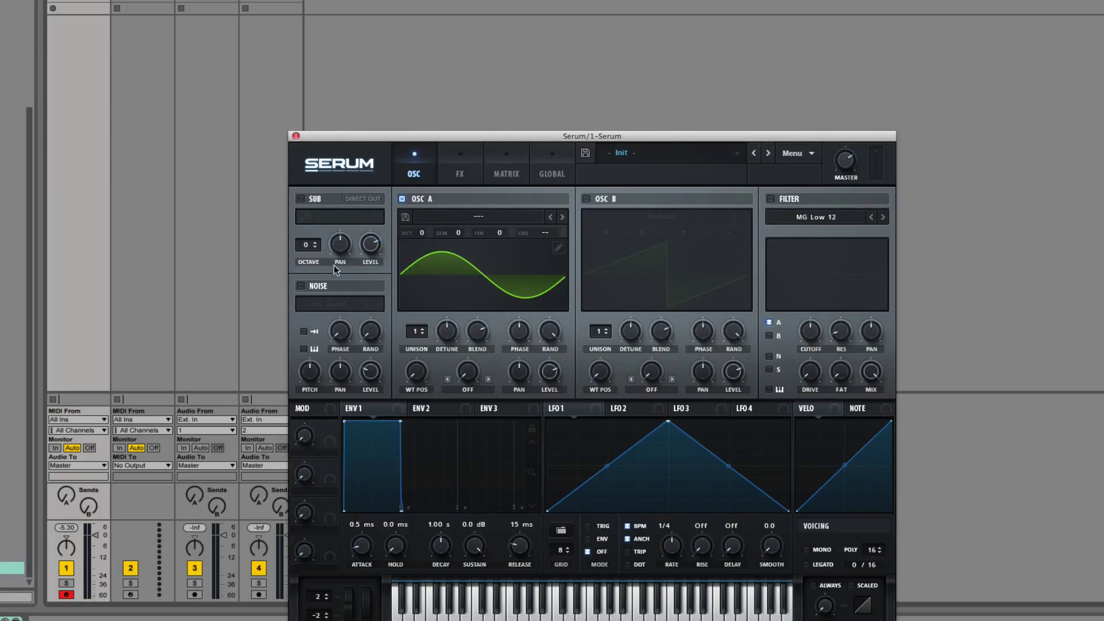
Reopen Oscillator A's wavetable editor, initialize the whole table to default, and enter 128 in the formula field as the frame size
click(558, 247)
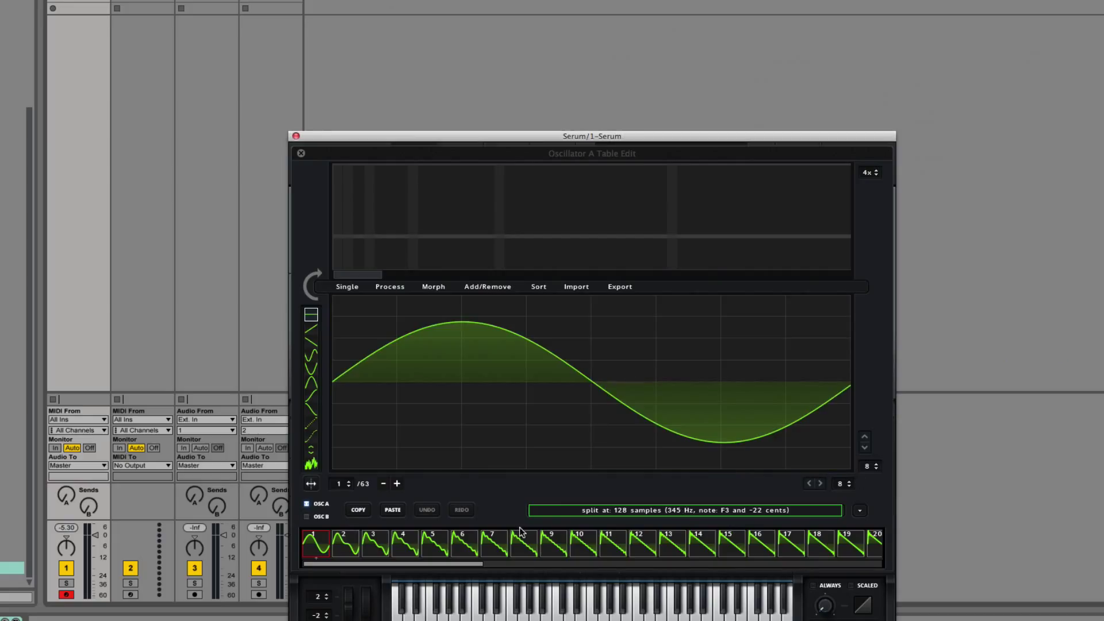
click(488, 288)
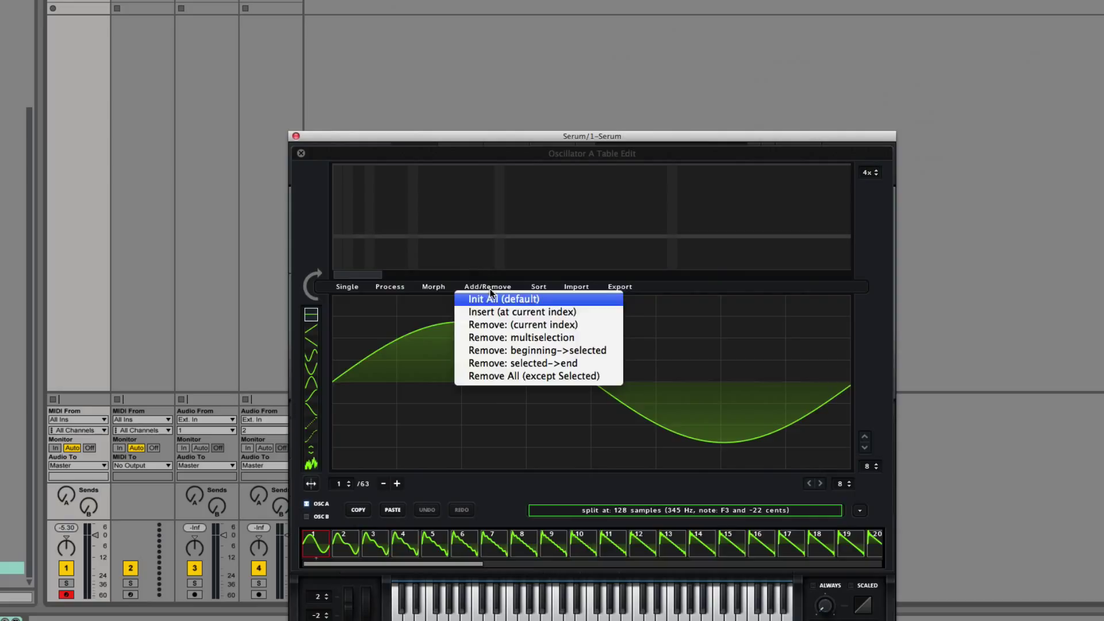
click(490, 294)
click(664, 511)
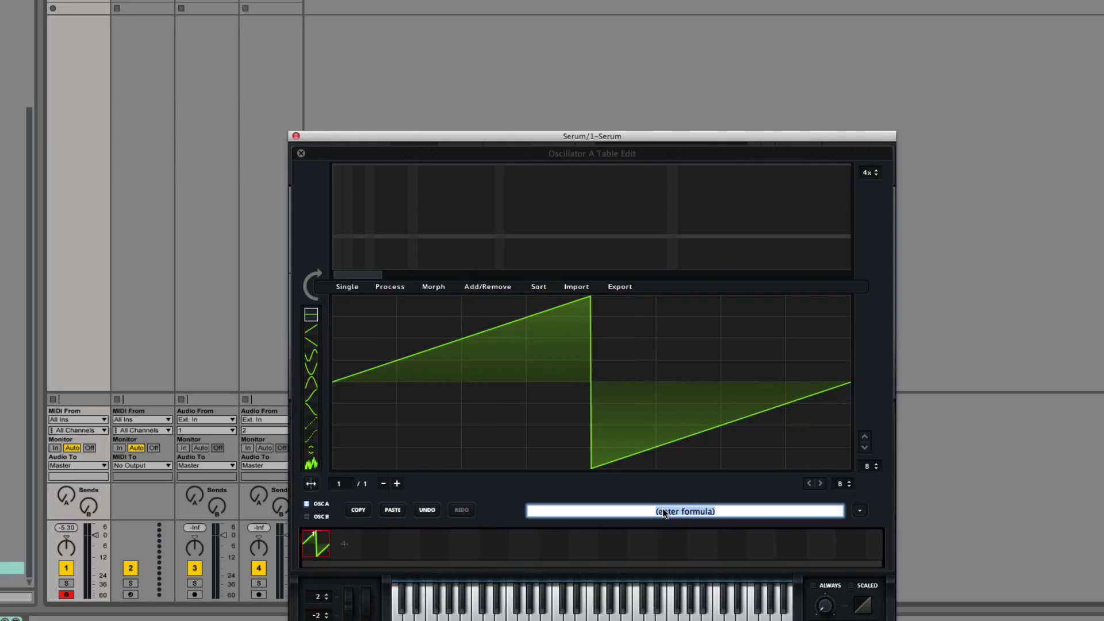
text(128)
key(Return)
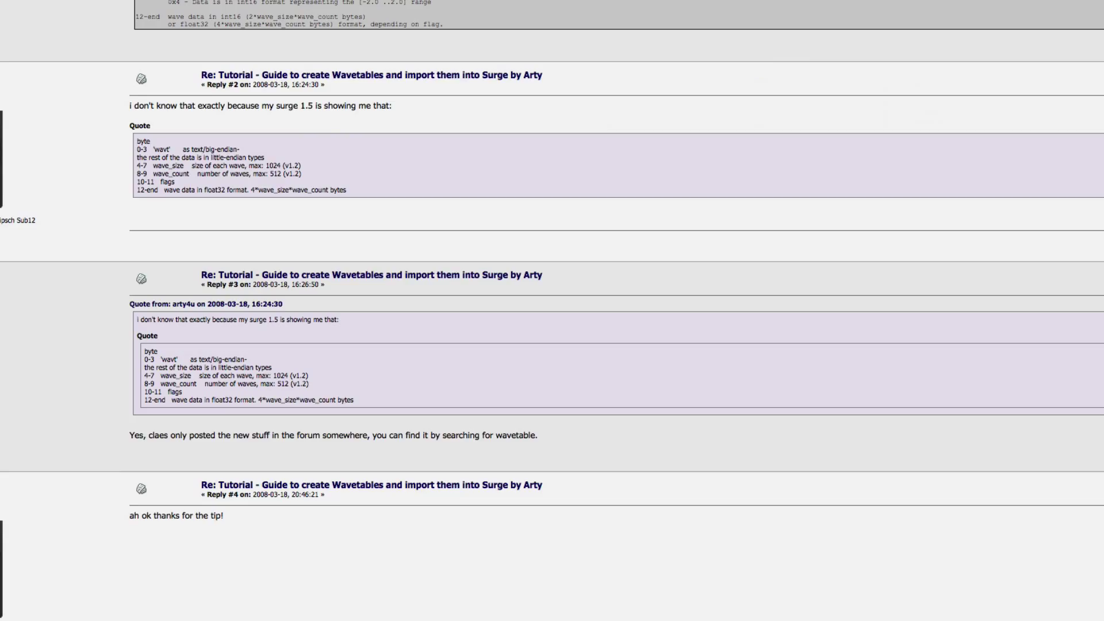
Switch to the Surge wavetable forum thread and highlight the quoted .wt byte layout in Reply #3, clearing the highlight when done
drag(373, 407, 146, 353)
click(146, 353)
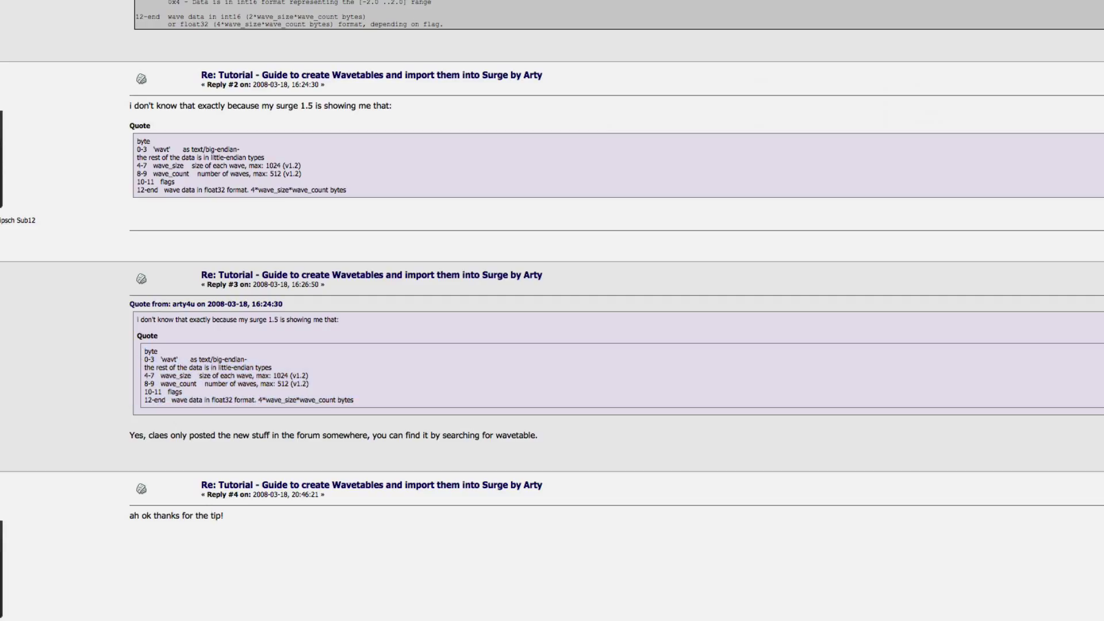